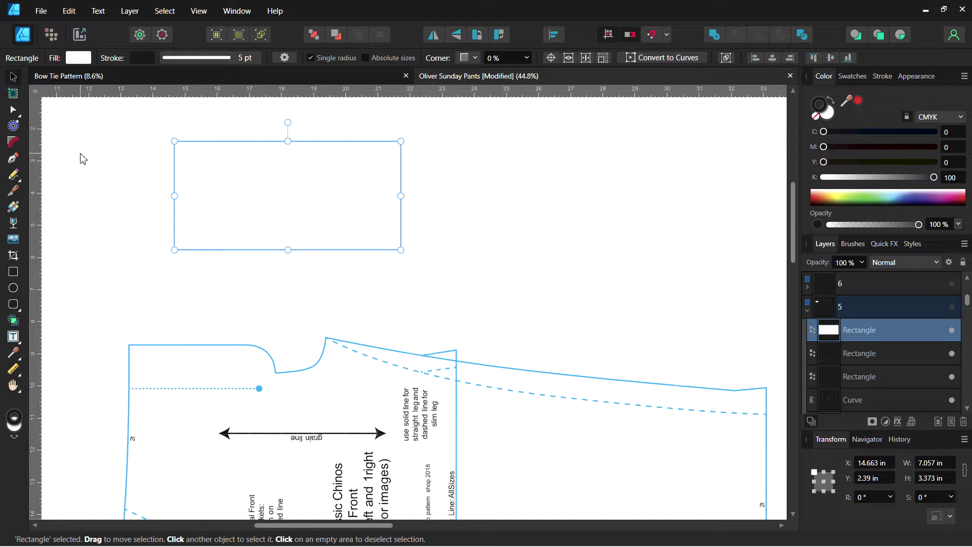
Open the ruler units menu from the ruler origin corner
right_click(37, 96)
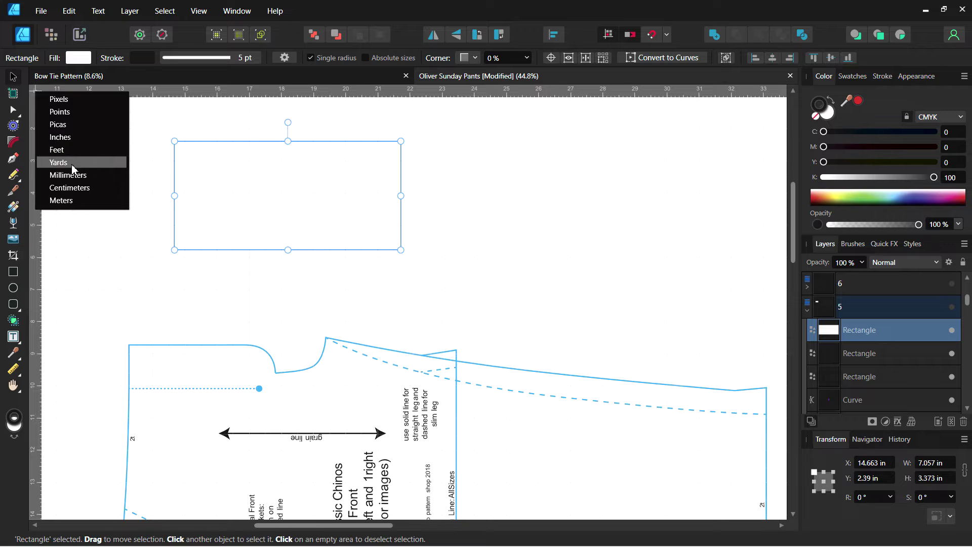
Switch the rulers to centimetres and back to inches, then close the Bow Tie Pattern document
left_click(78, 195)
right_click(37, 94)
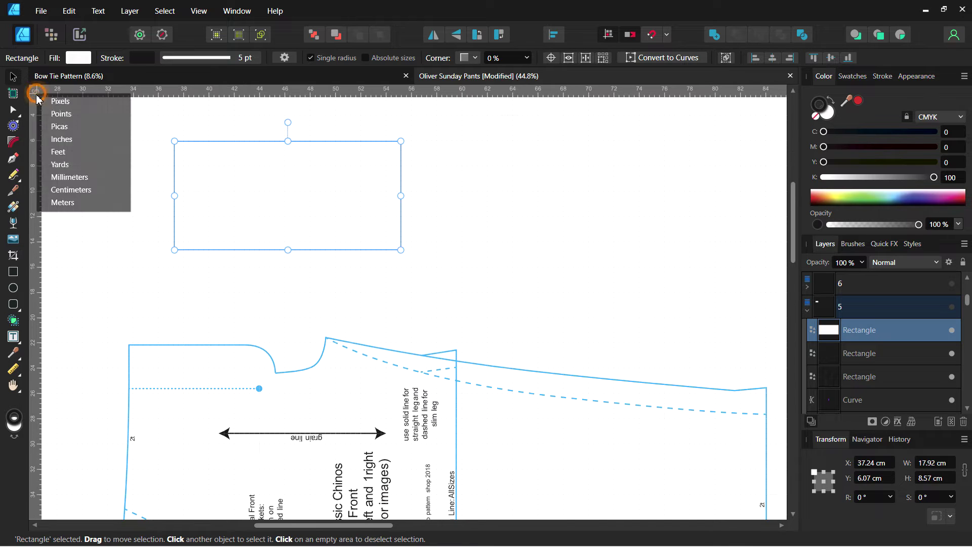
left_click(61, 140)
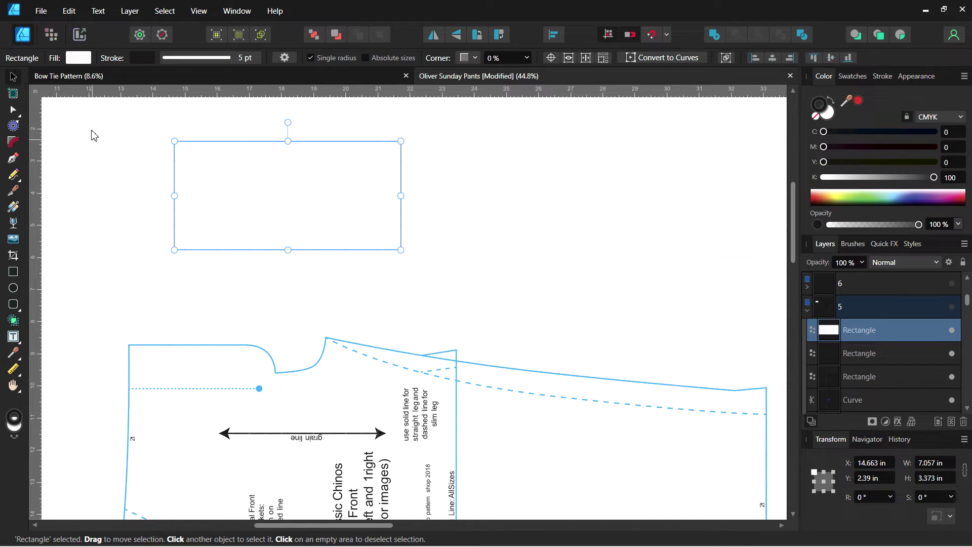
left_click(405, 76)
left_click(50, 13)
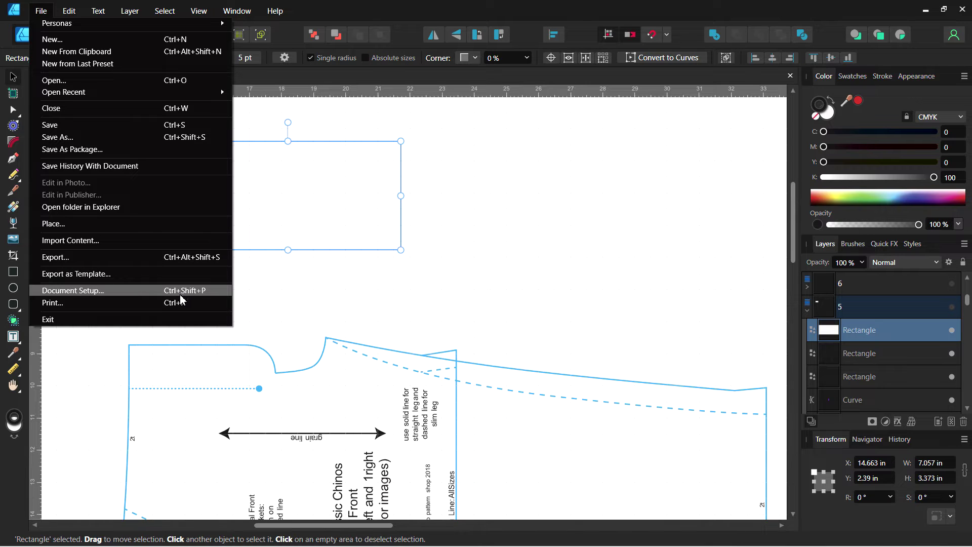
In Document Setup, keep Inches as document units and enable Anchor to Page
left_click(201, 291)
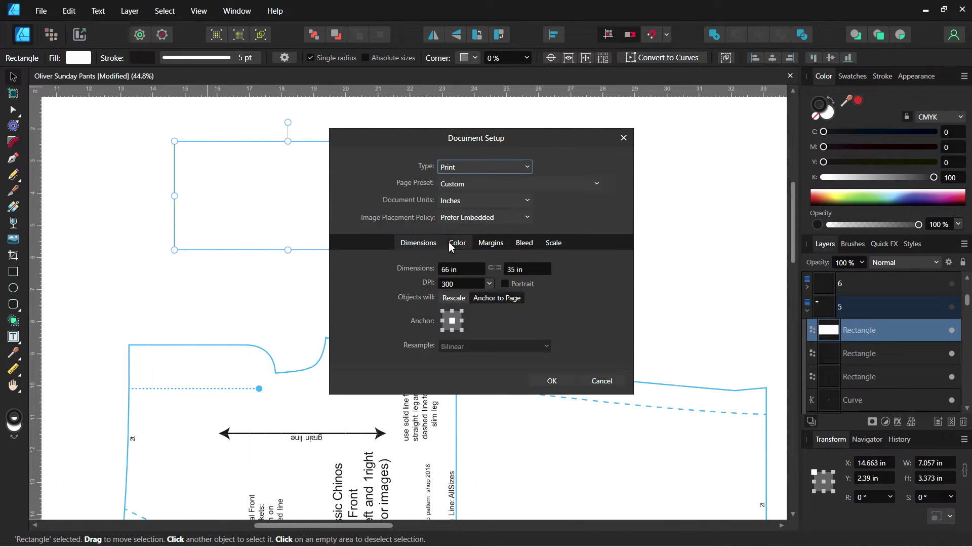
left_click(464, 201)
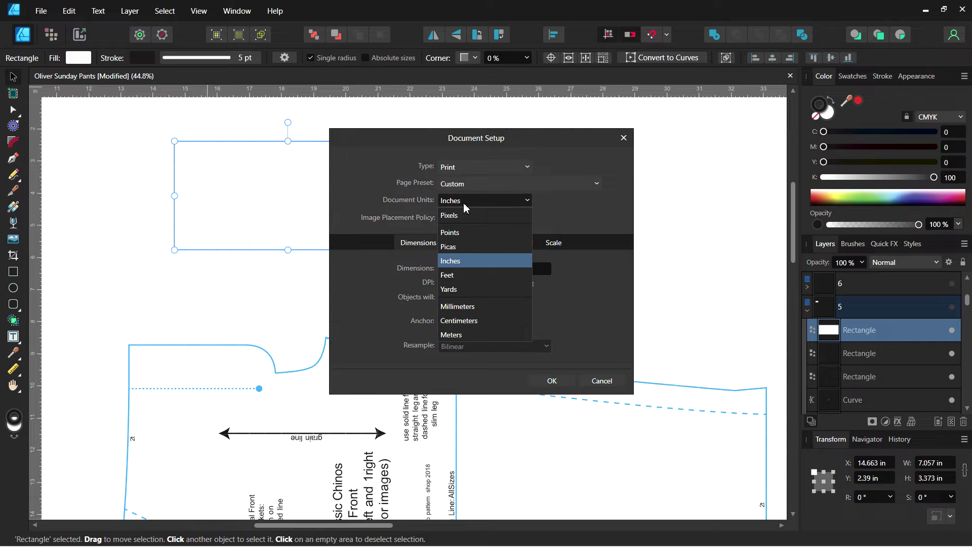
left_click(465, 204)
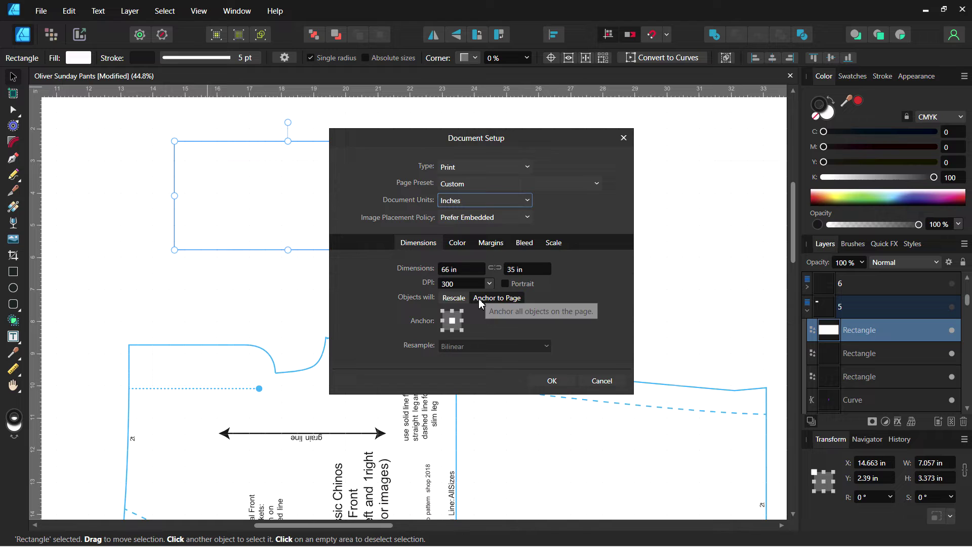
left_click(496, 297)
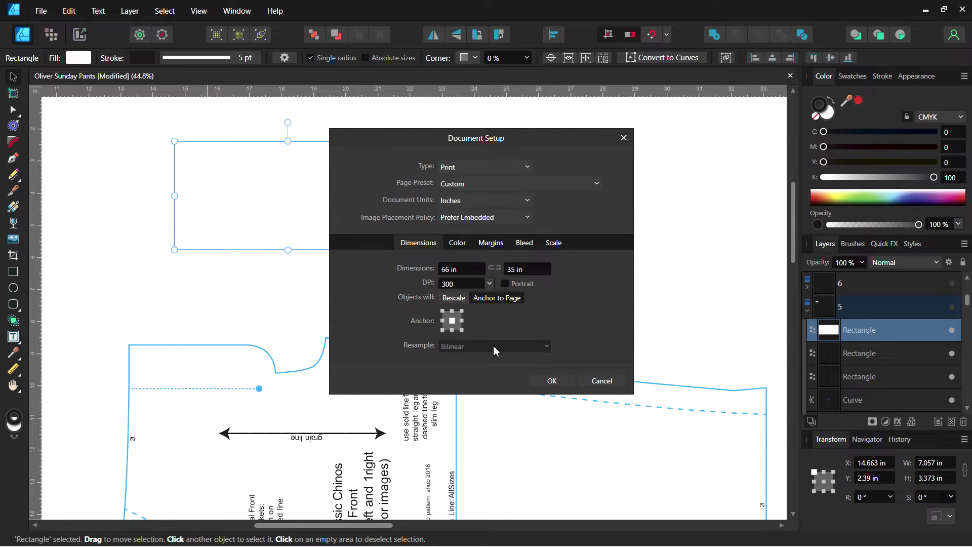
left_click(554, 381)
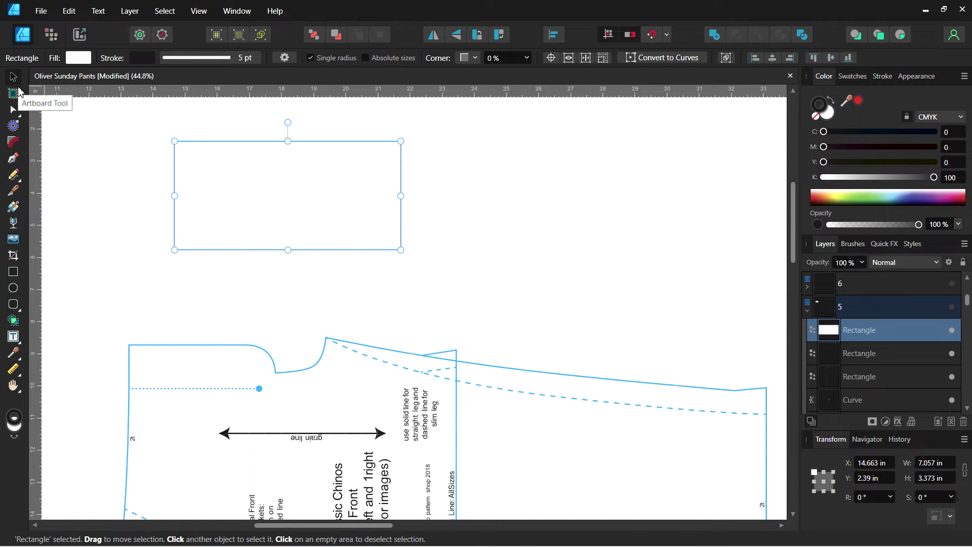
Nudge the empty rectangle right and down to X 15.327 in, Y 2.453 in
left_click(214, 141)
mouse_move(215, 145)
left_mouse_down()
mouse_move(185, 142)
mouse_move(219, 165)
mouse_move(421, 210)
mouse_move(268, 171)
mouse_move(222, 145)
left_mouse_up()
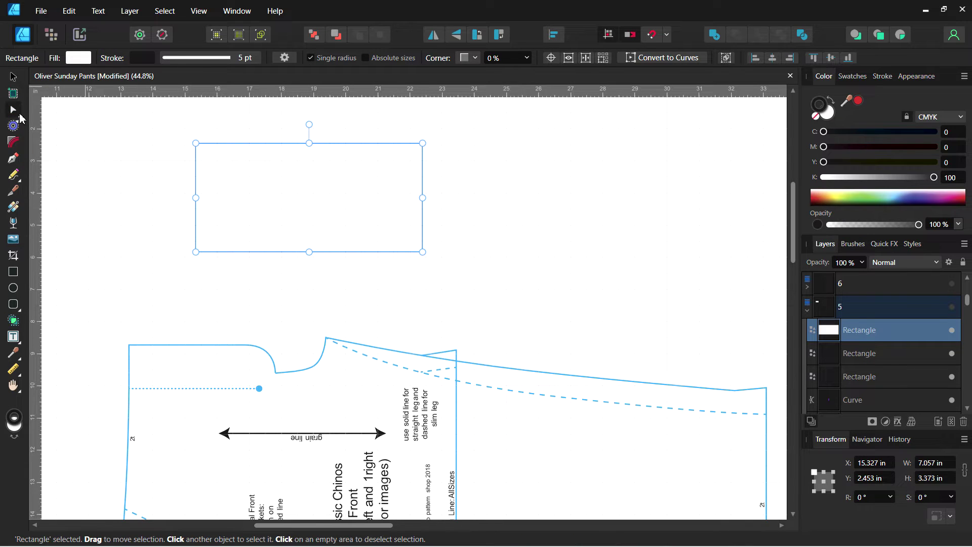
scroll(260, 304, "down", 2)
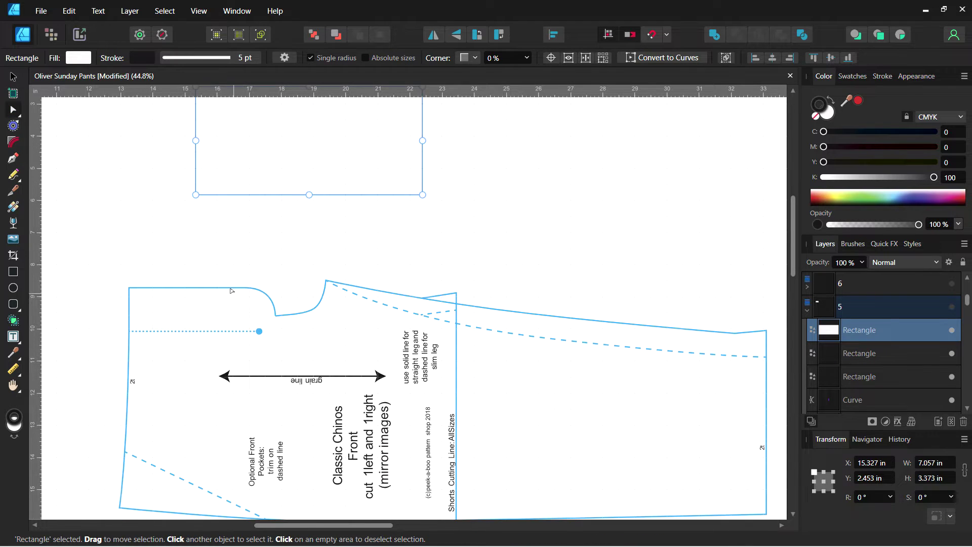
Move the left-edge node of the chinos front outline, undoing an arch on the top edge
left_click(231, 289)
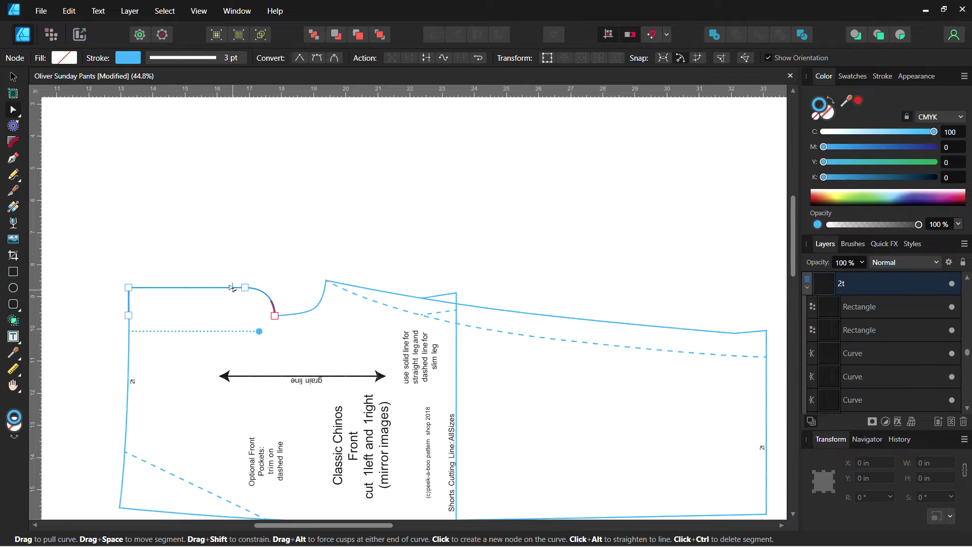
left_click(540, 309)
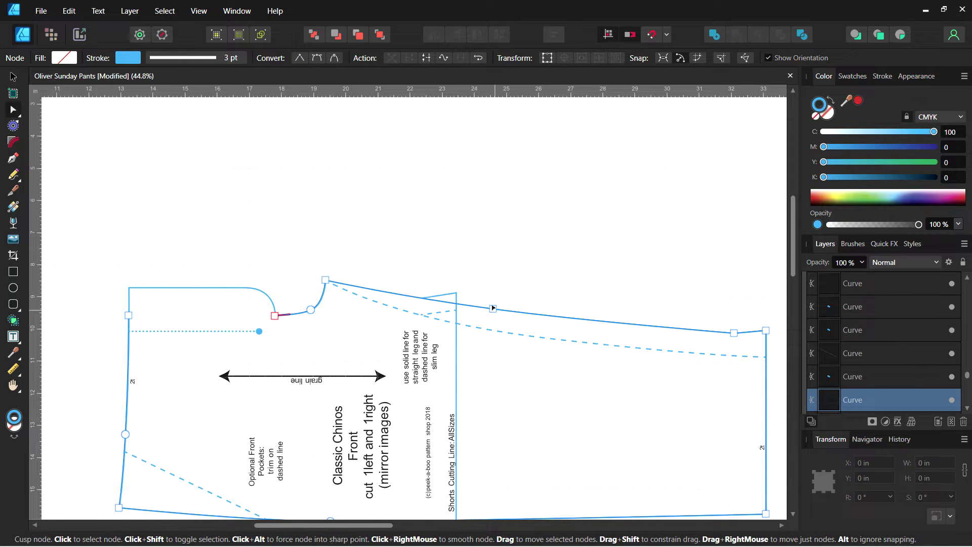
left_click_drag(492, 308, 505, 269)
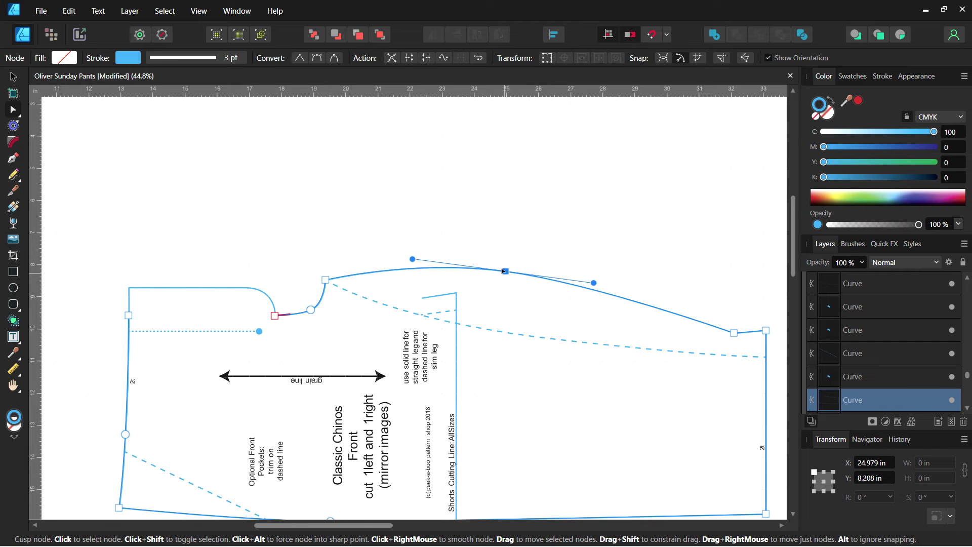
key("ctrl+z")
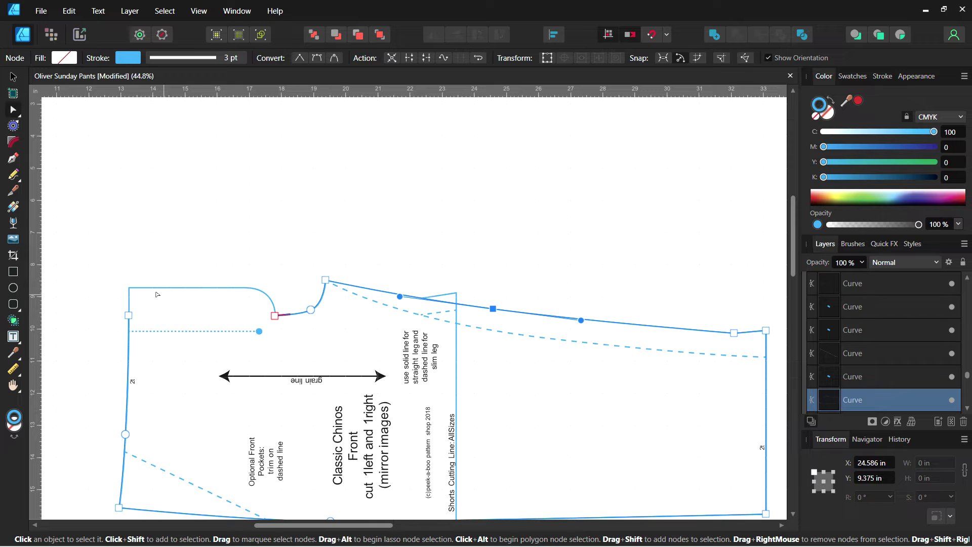
mouse_move(129, 314)
left_mouse_down()
mouse_move(114, 315)
mouse_move(128, 315)
left_mouse_up()
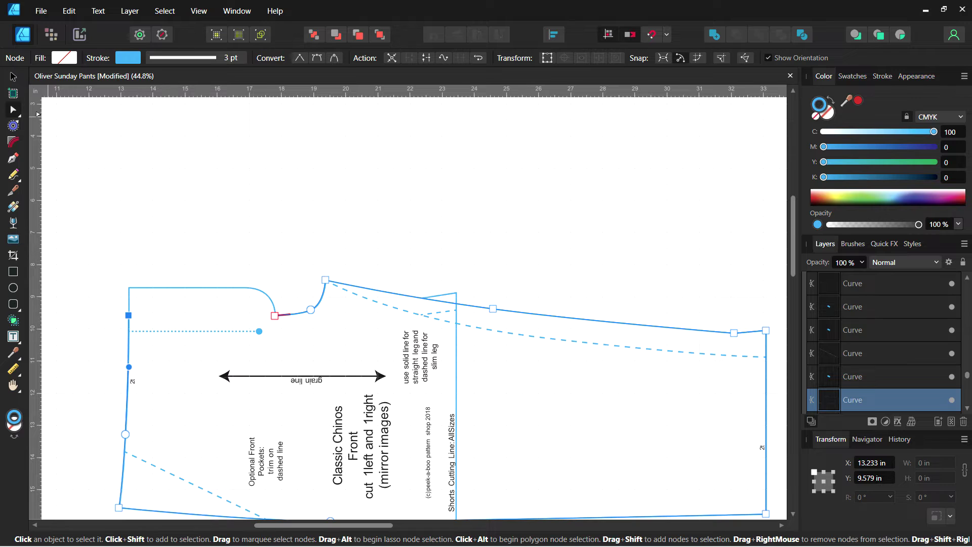
Draw a trial freehand pencil line above the pattern and undo it
left_click(13, 175)
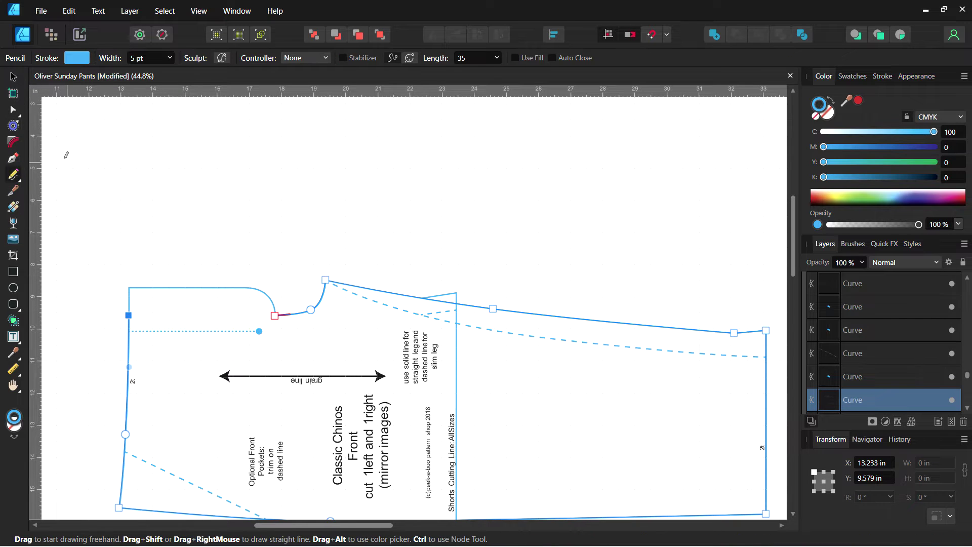
mouse_move(83, 193)
left_mouse_down()
mouse_move(169, 160)
mouse_move(203, 198)
mouse_move(323, 188)
mouse_move(409, 174)
left_mouse_up()
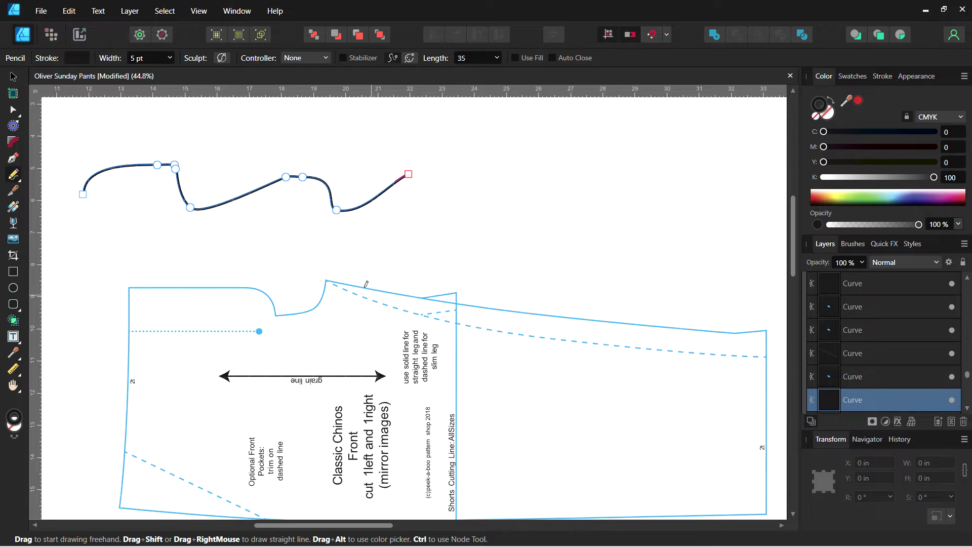
key("ctrl+z")
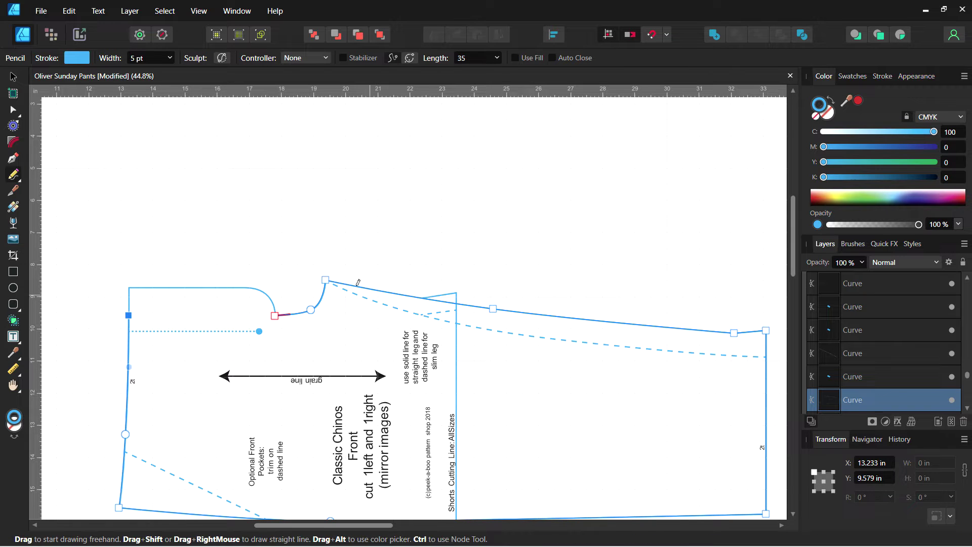
left_click(14, 189)
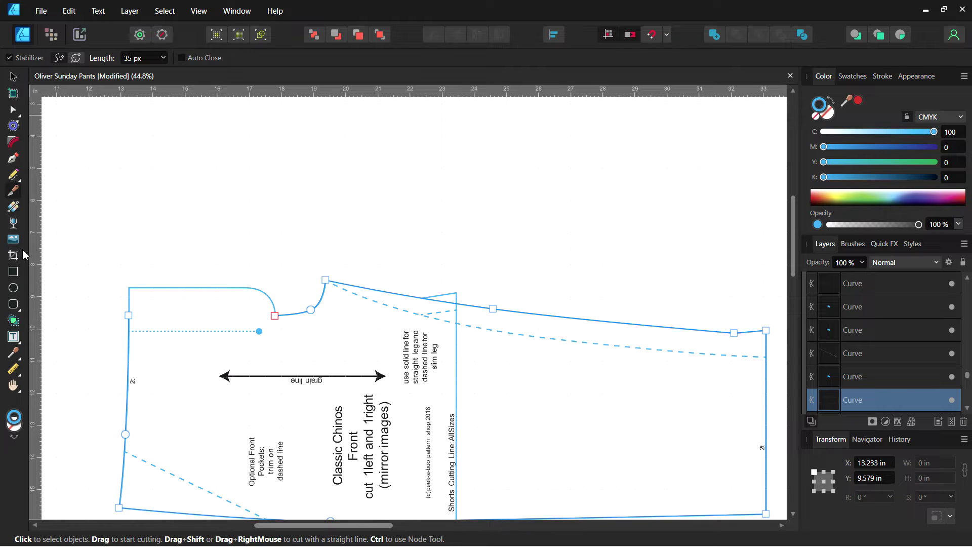
Draw a rectangle near the page's top-left and cut it vertically in two with the Knife
left_click(15, 276)
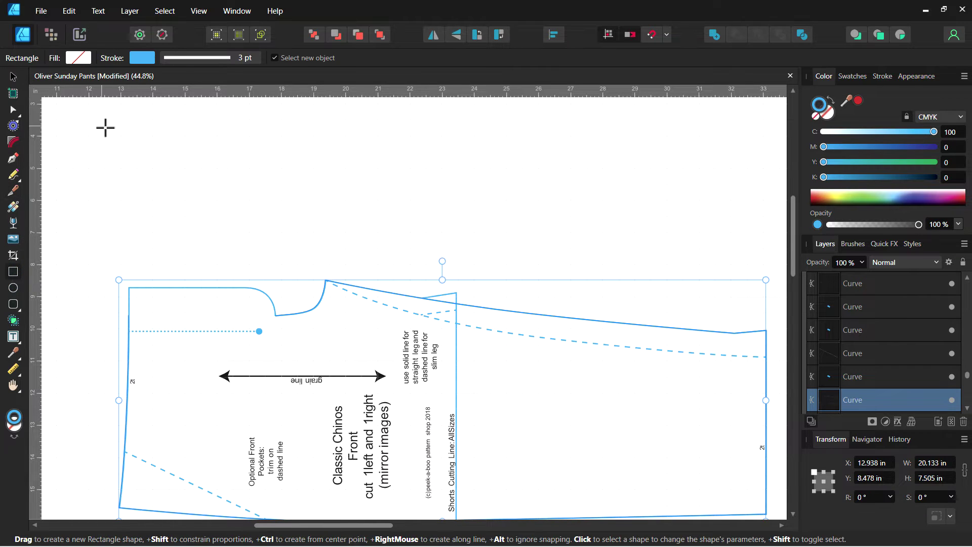
left_click_drag(93, 122, 310, 210)
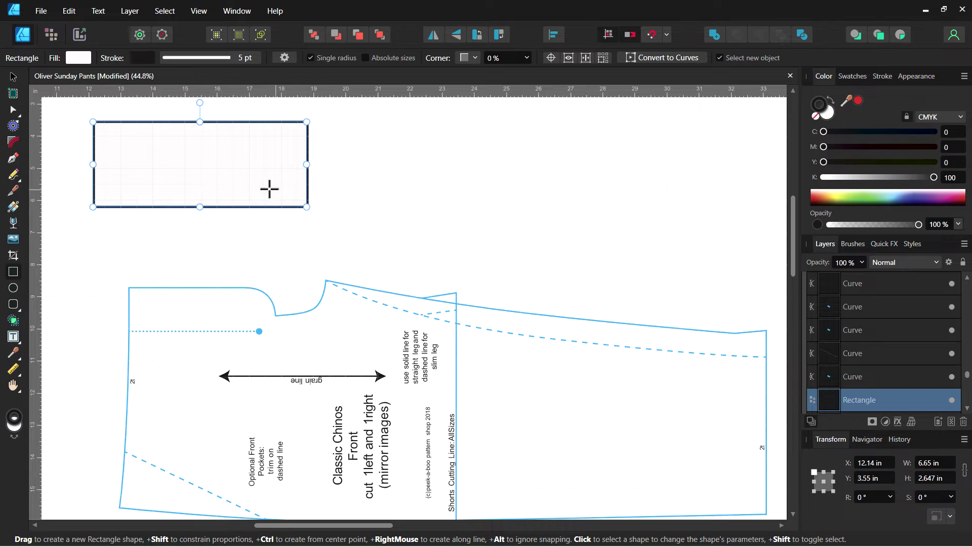
left_click(14, 191)
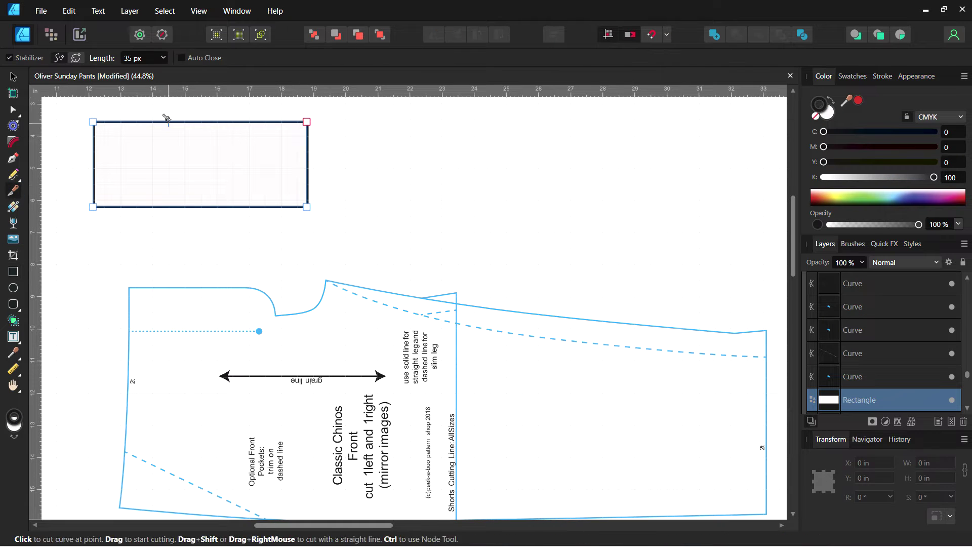
left_click_drag(177, 95, 183, 236)
Move the two cut pieces apart into side-by-side boxes, the right one 3.9 × 2.647 in
left_click(13, 76)
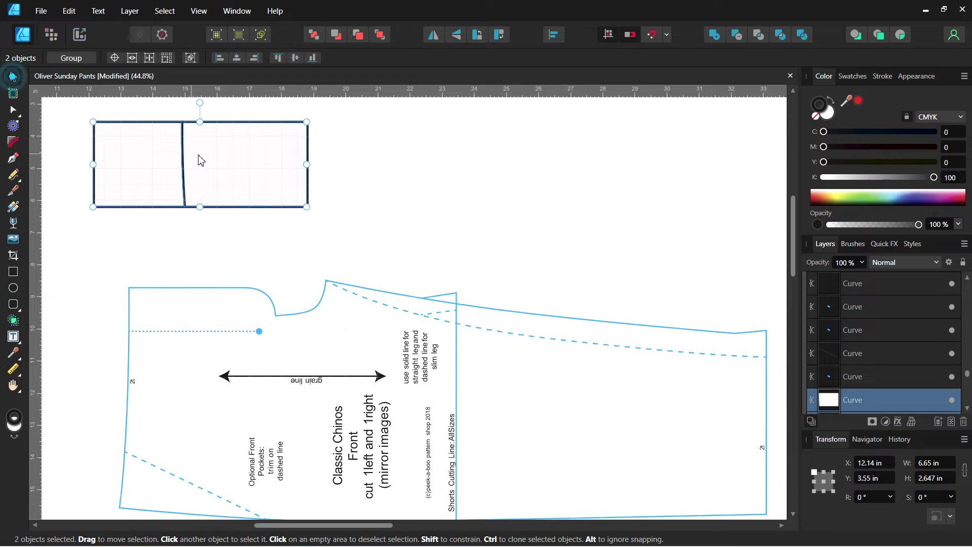
left_click_drag(244, 153, 283, 157)
key("ctrl+z")
left_click(410, 161)
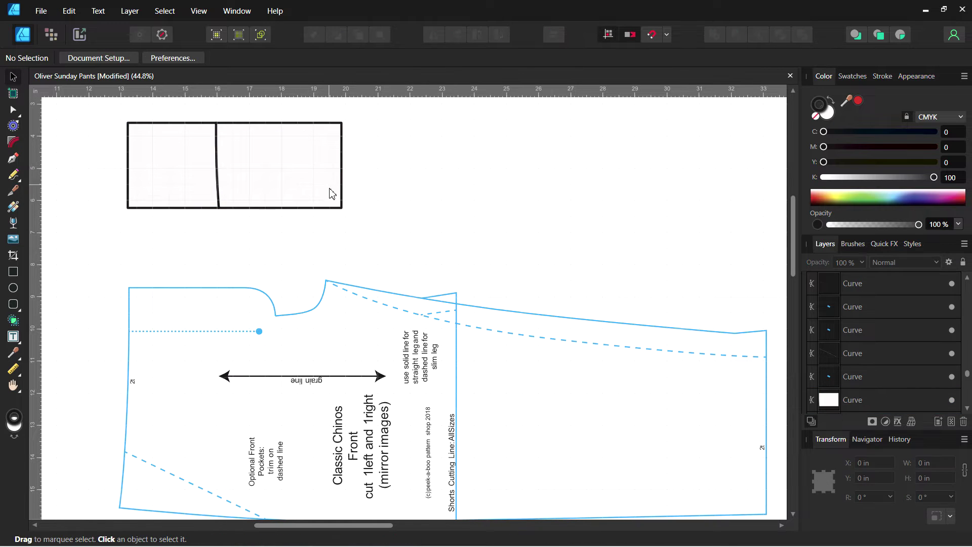
left_click(338, 187)
left_click_drag(338, 187, 391, 188)
left_click_drag(202, 173, 147, 163)
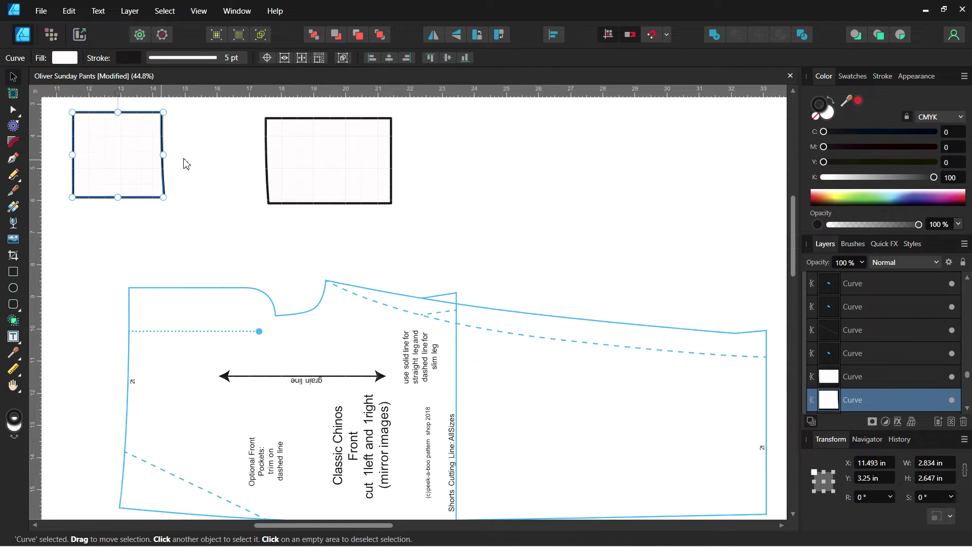
left_click_drag(387, 178, 311, 173)
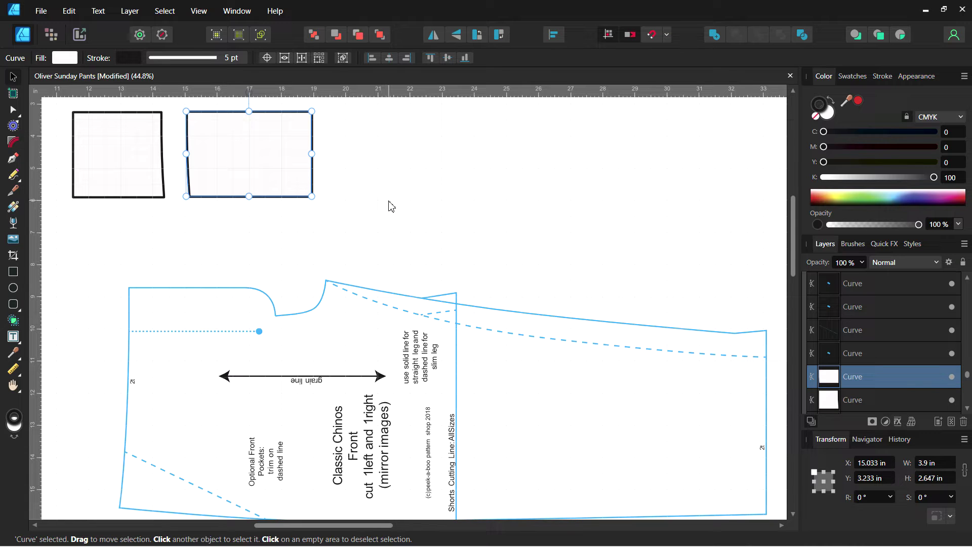
left_click(361, 212)
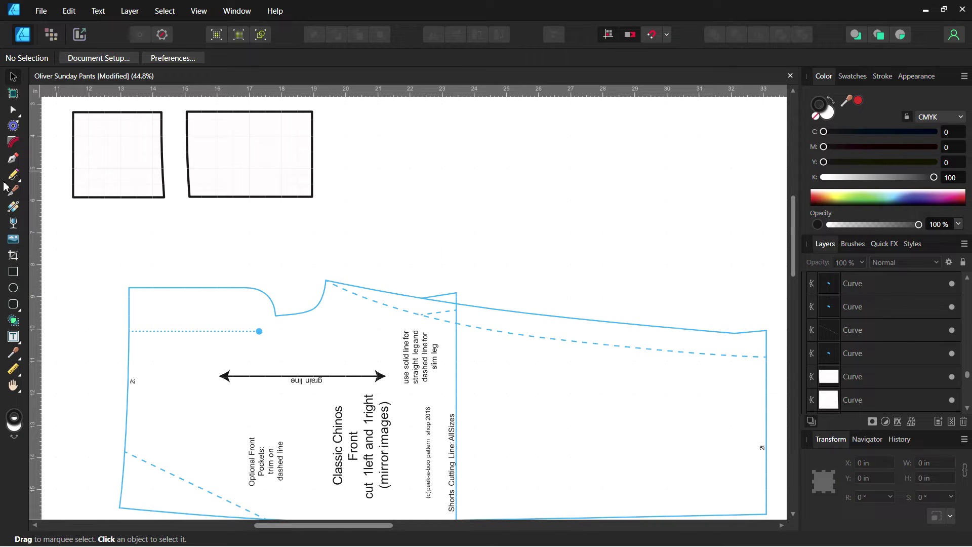
Draw a rectangle right of the two boxes and size it to W 24 in, H 5 in
left_click(14, 273)
left_click_drag(379, 124, 619, 224)
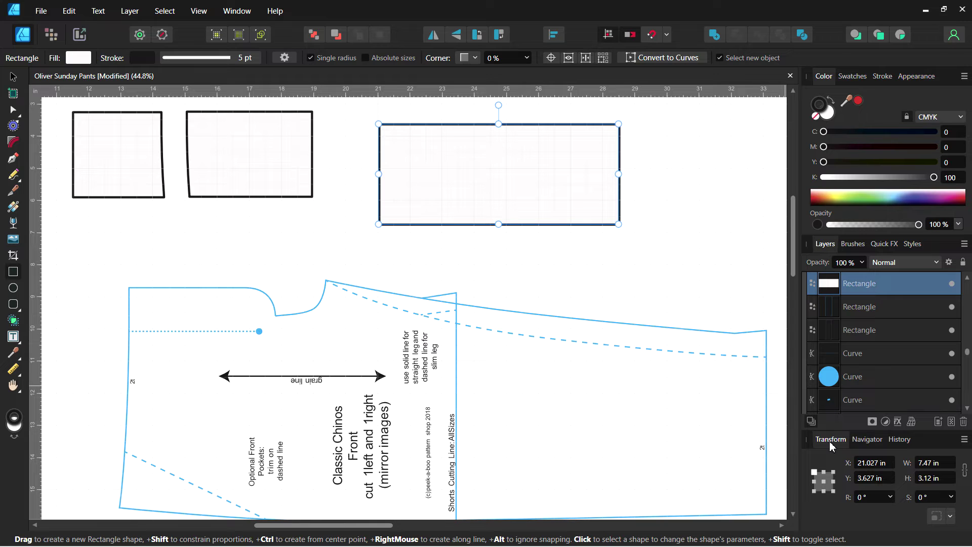
left_click(920, 460)
type("2")
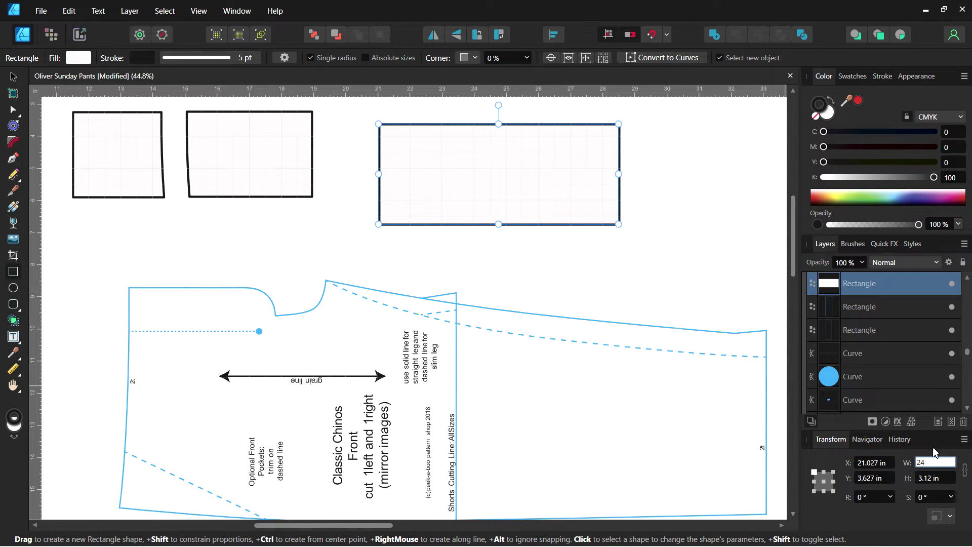
type("4")
key("Return")
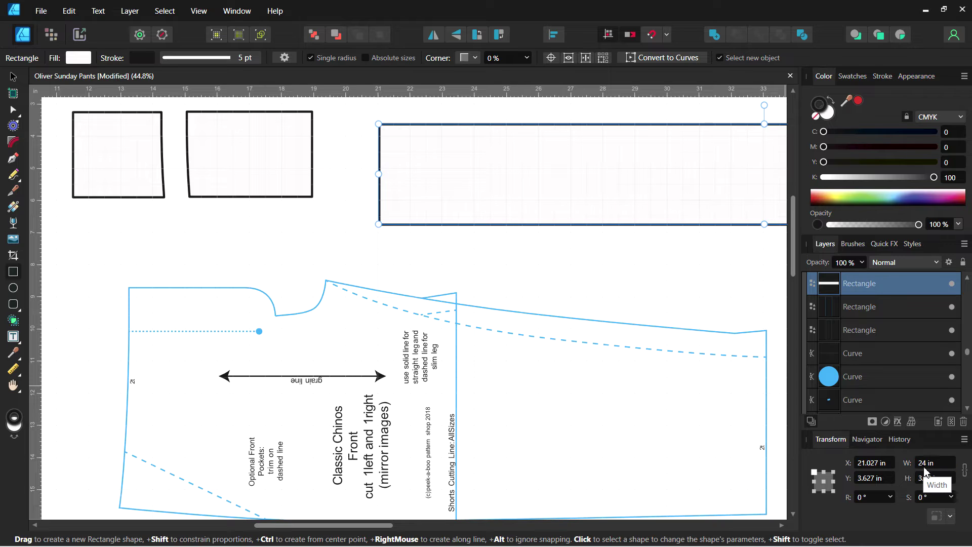
left_click(932, 480)
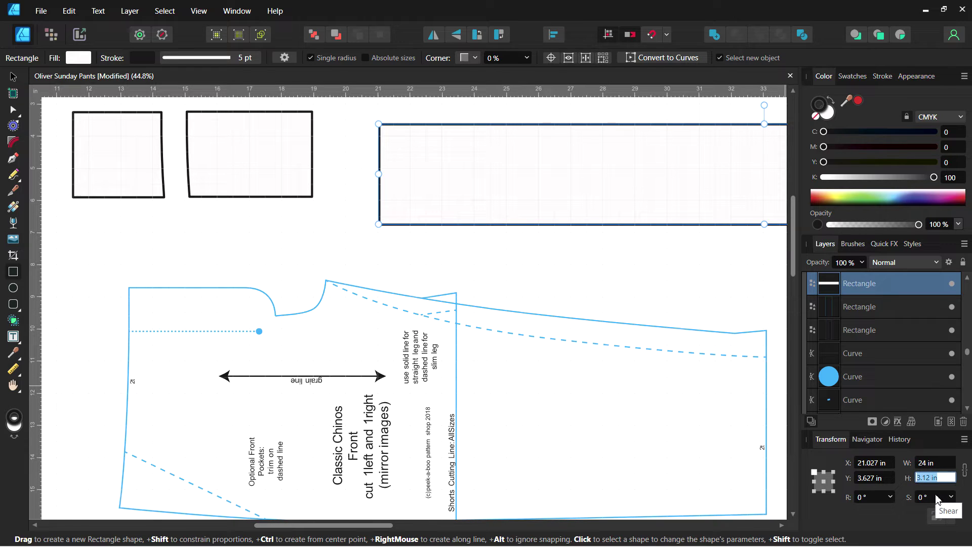
type("5")
key("Return")
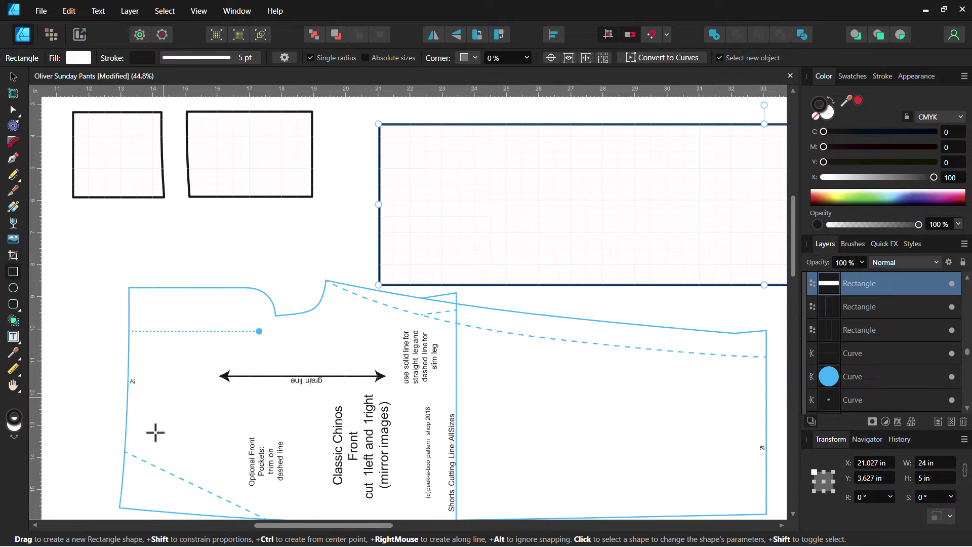
mouse_move(297, 525)
left_mouse_down()
mouse_move(368, 525)
mouse_move(312, 525)
left_mouse_up()
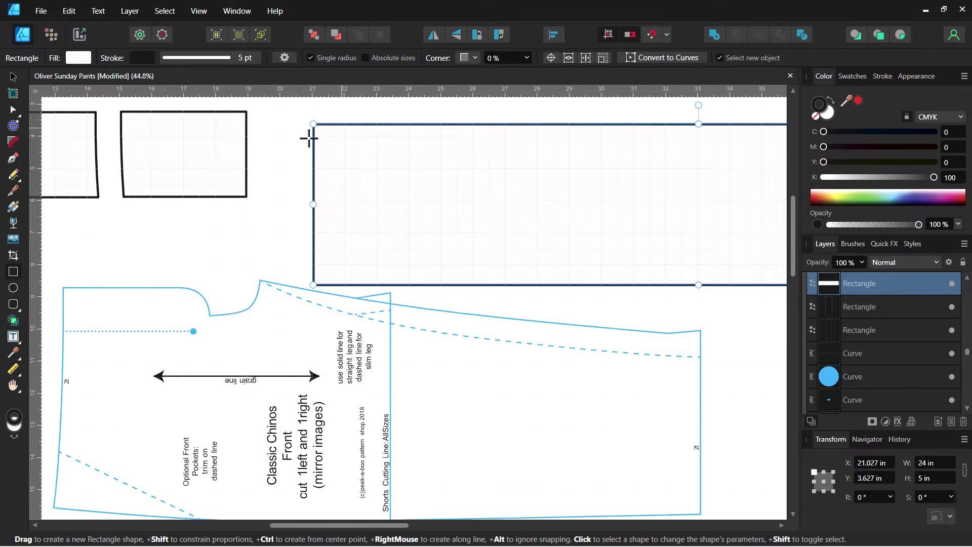
Add a 'Waistband' text frame inside the large rectangle and set it to 48 pt
left_click(12, 337)
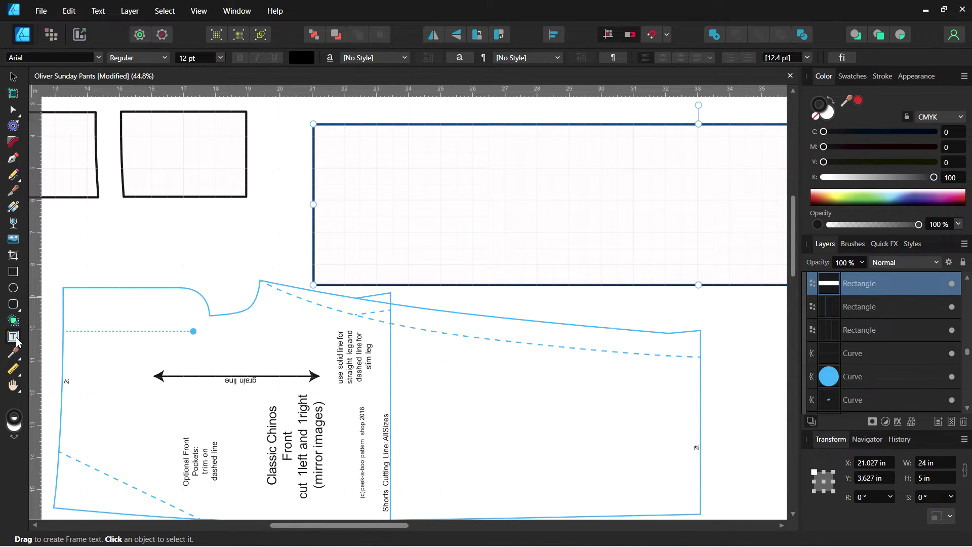
left_click_drag(334, 152, 498, 210)
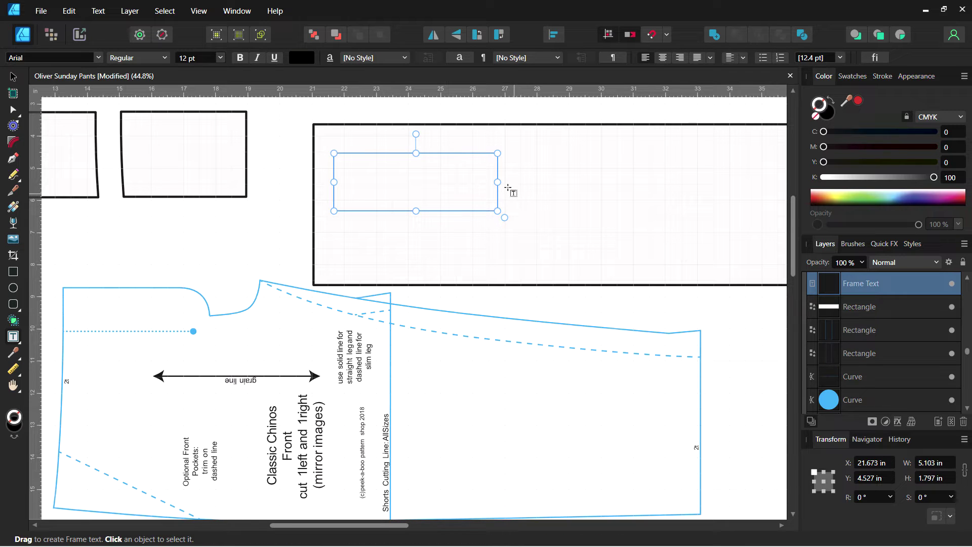
type("Waistband")
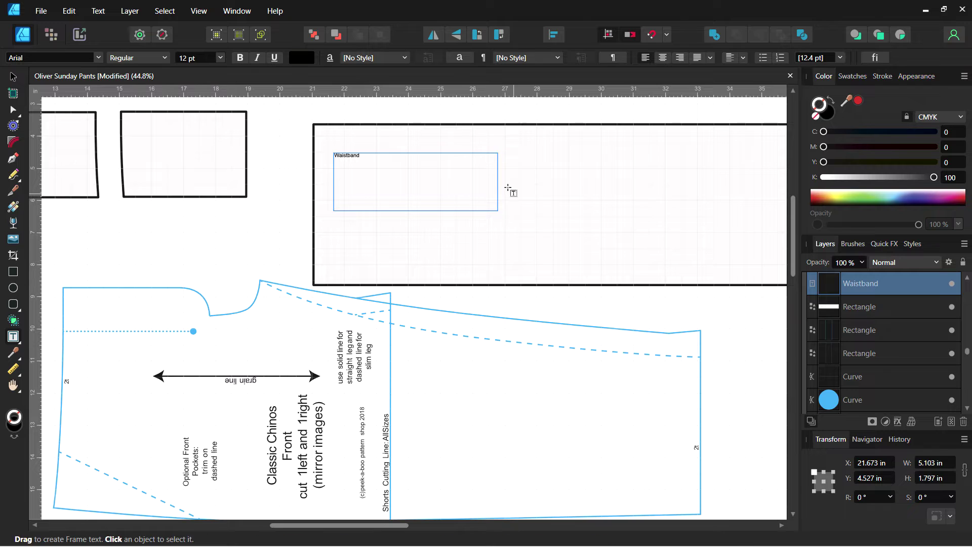
key("Escape")
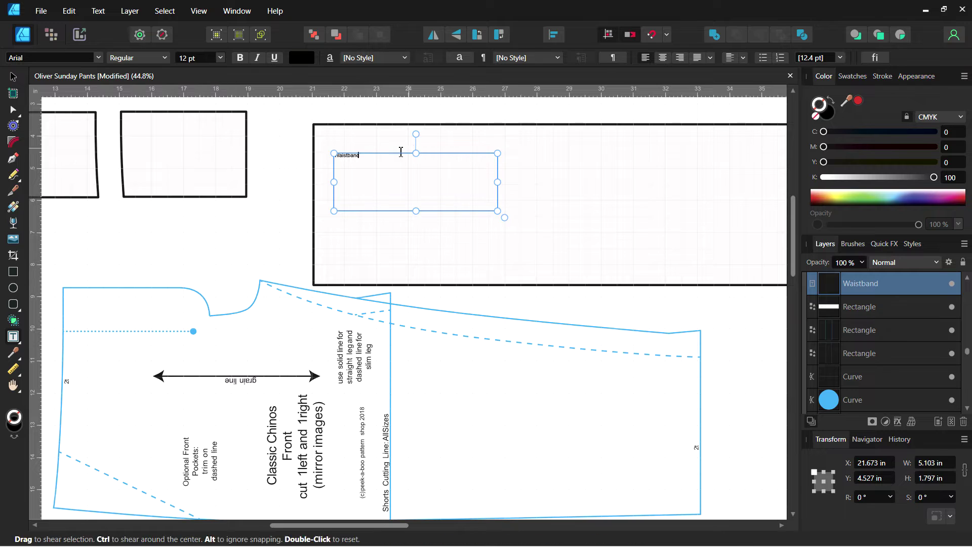
double_click(363, 155)
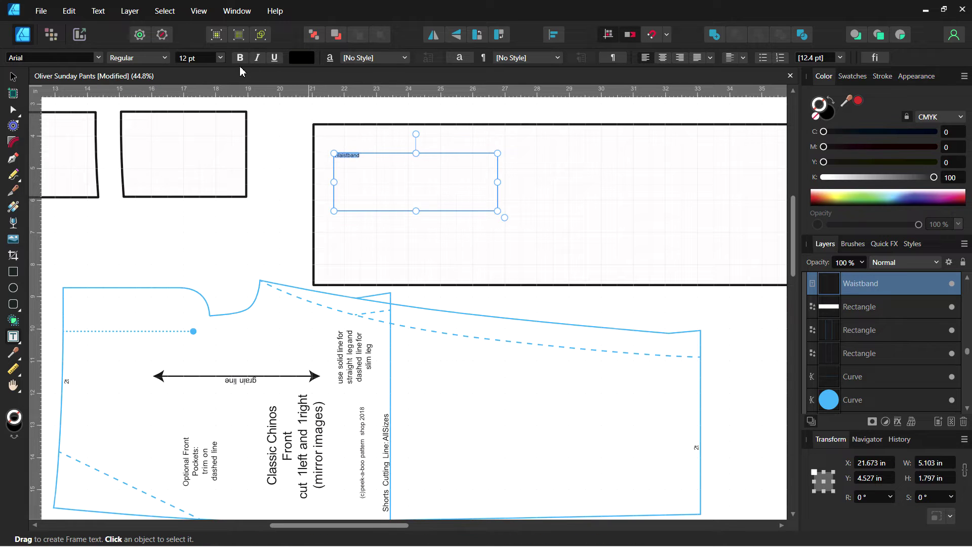
left_click(220, 58)
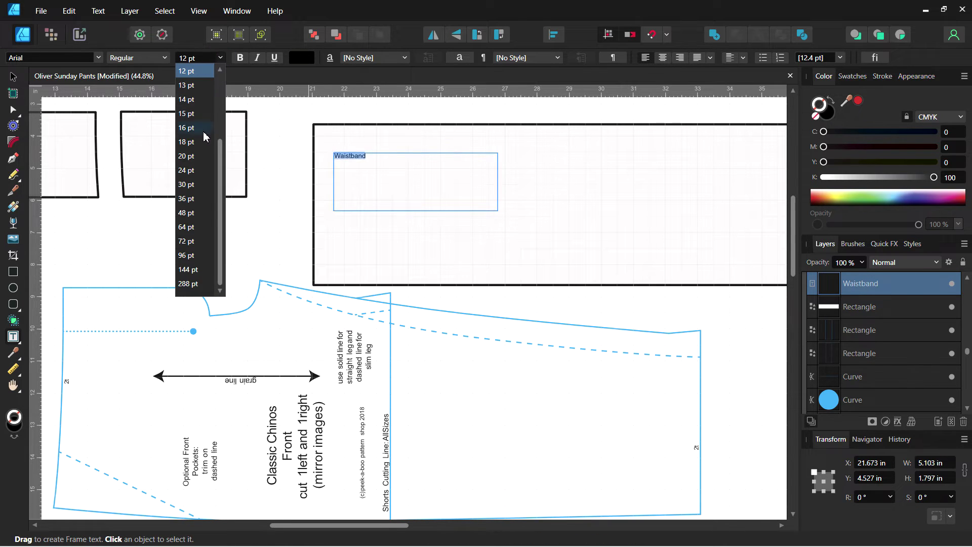
left_click(193, 217)
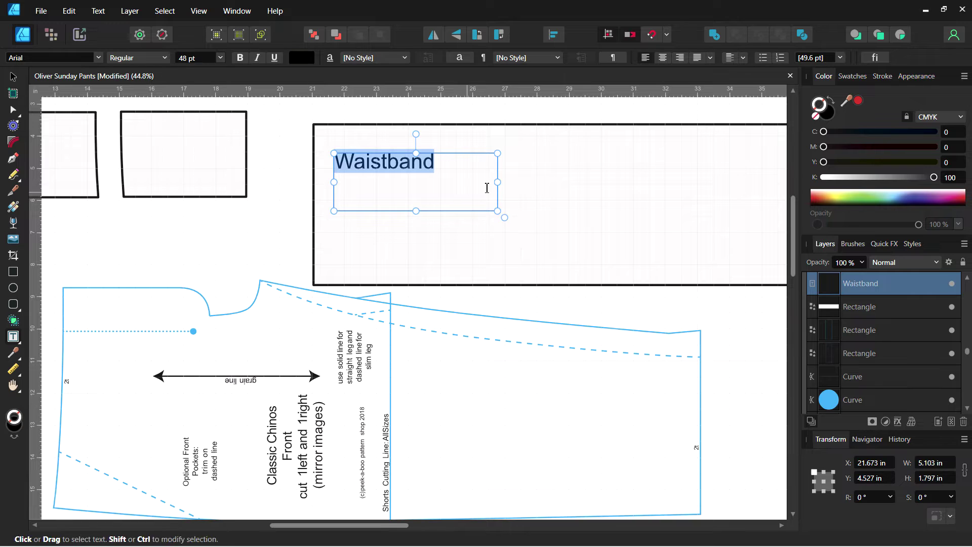
left_click(537, 177)
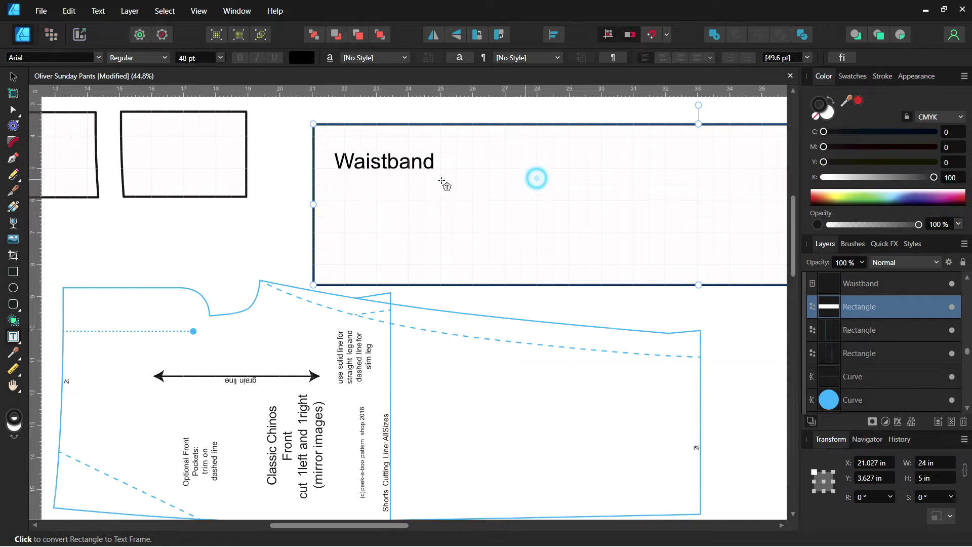
left_click(14, 371)
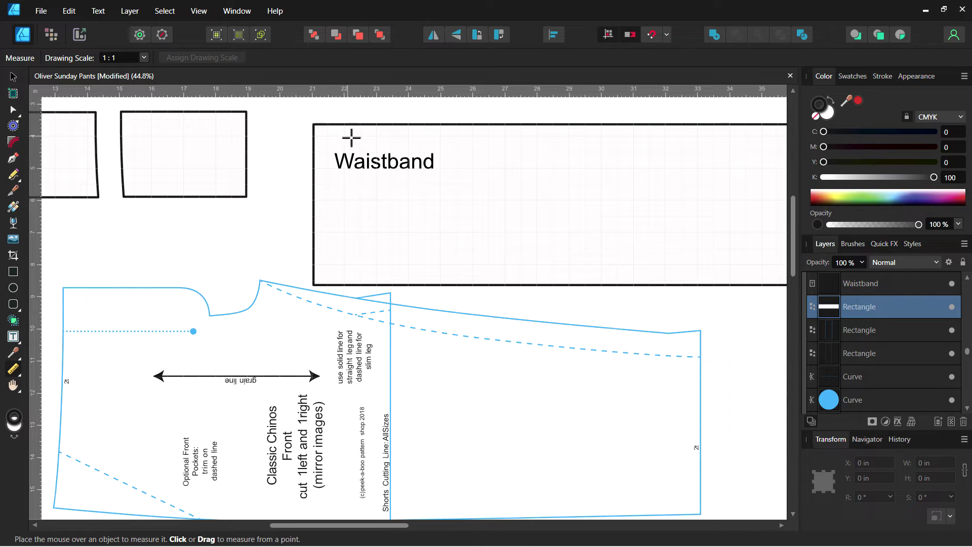
mouse_move(323, 125)
left_mouse_down()
mouse_move(491, 152)
mouse_move(529, 124)
left_mouse_up()
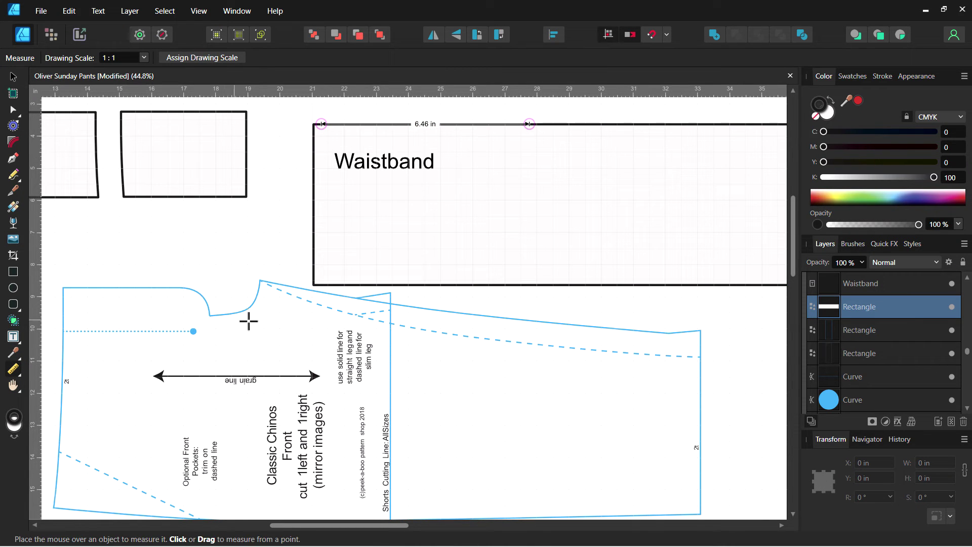
scroll(237, 324, "down", 2)
scroll(227, 325, "up", 2)
left_click(20, 374)
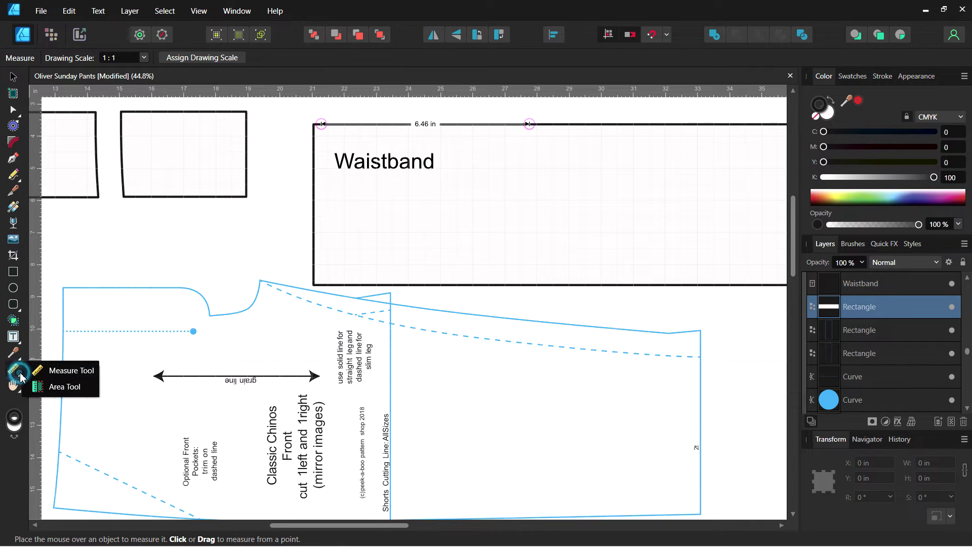
left_click(60, 388)
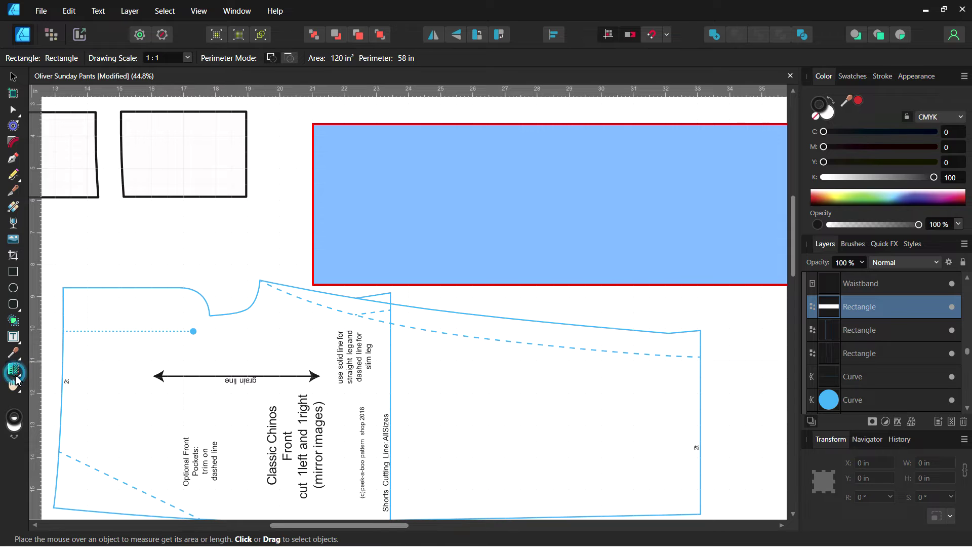
left_click(13, 77)
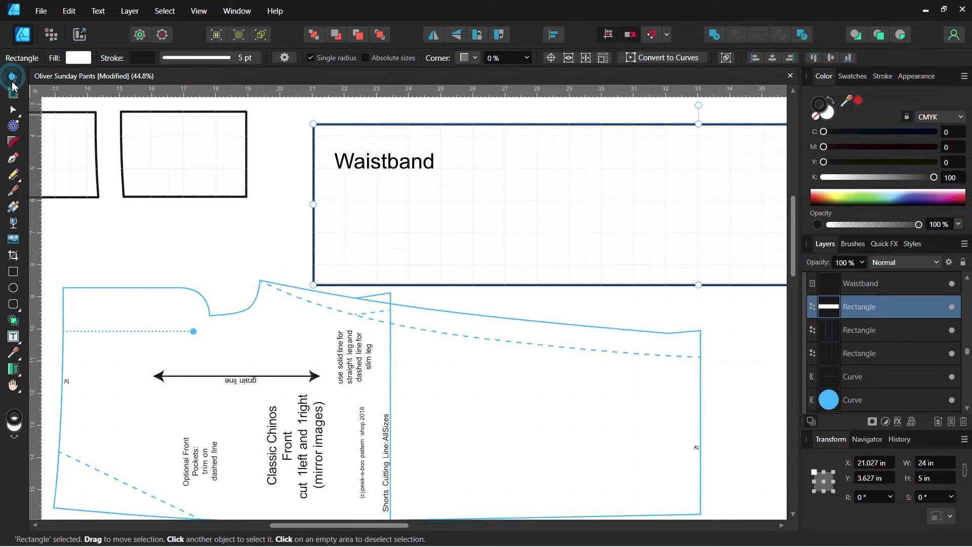
left_click(250, 310)
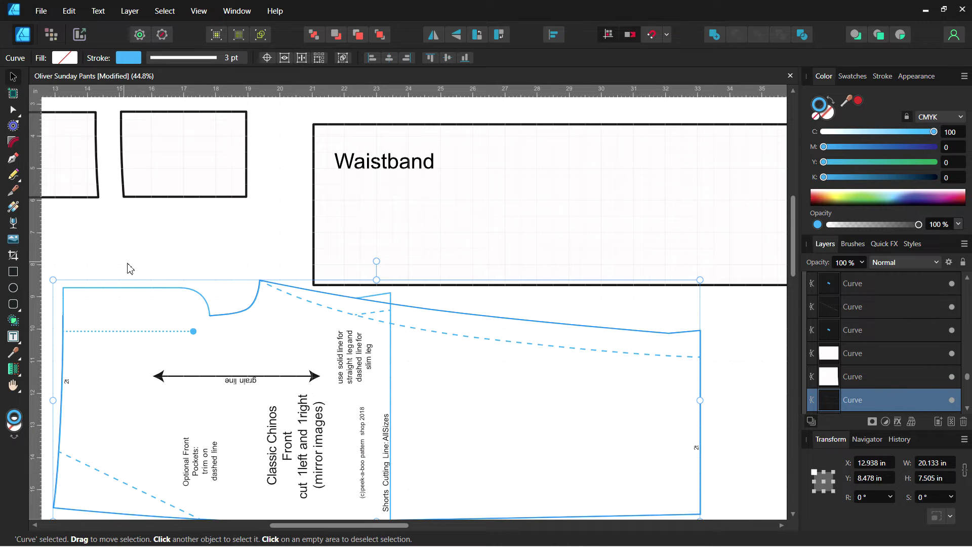
left_click(14, 389)
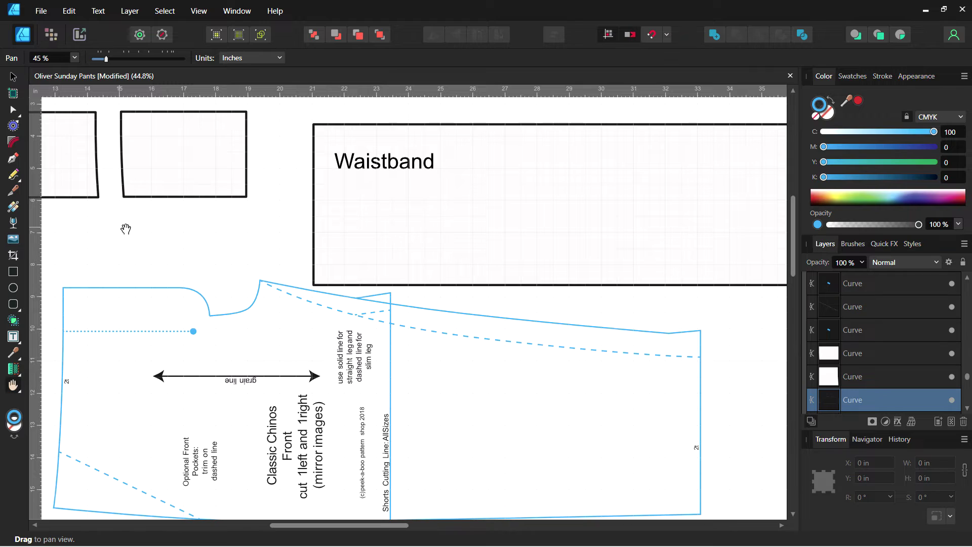
left_click_drag(122, 223, 307, 320)
left_click_drag(642, 423, 196, 122)
left_click_drag(416, 152, 261, 262)
left_click_drag(152, 262, 88, 201)
left_click_drag(147, 238, 123, 211)
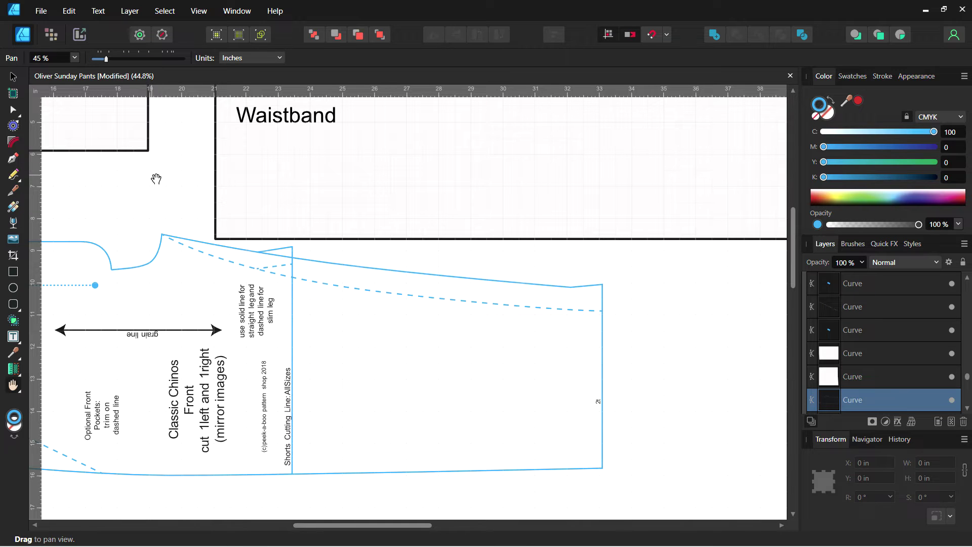
left_click_drag(169, 184, 382, 341)
scroll(238, 190, "up", 2)
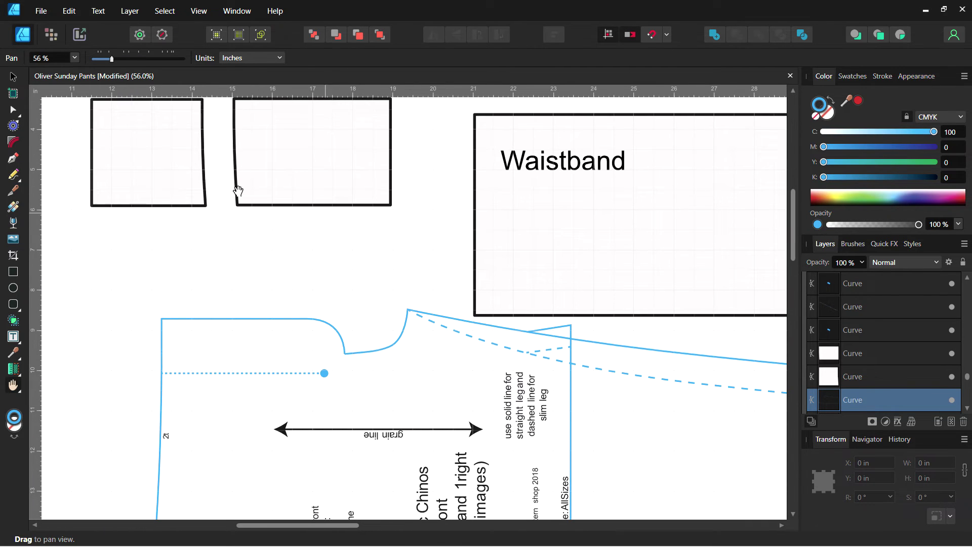
left_click(13, 77)
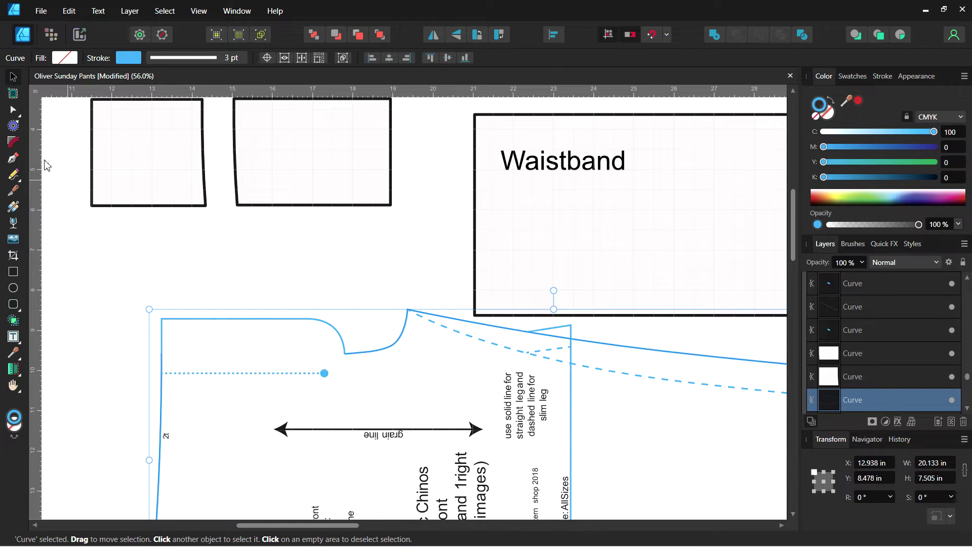
left_click_drag(228, 226, 614, 329)
scroll(614, 329, "right", 15)
scroll(614, 329, "down", 5)
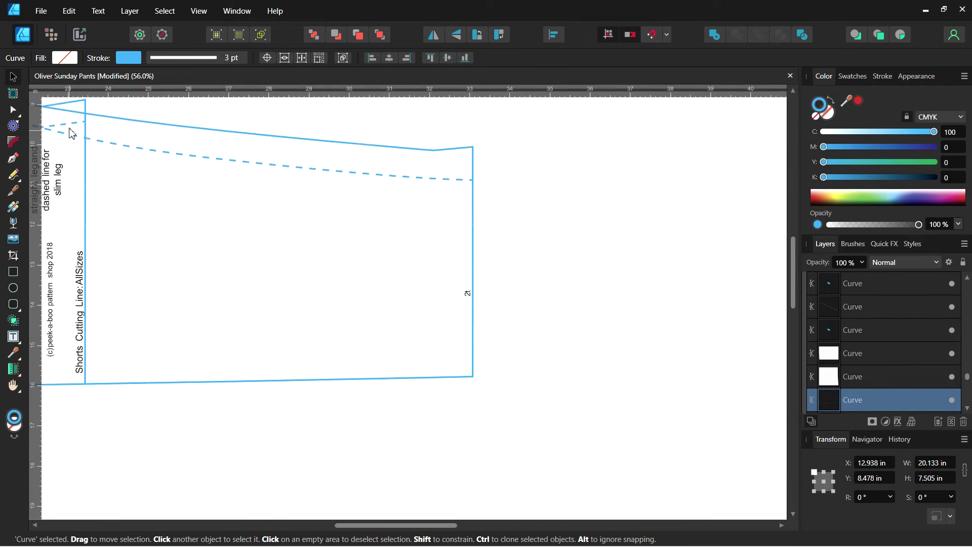
scroll(387, 247, "left", 10)
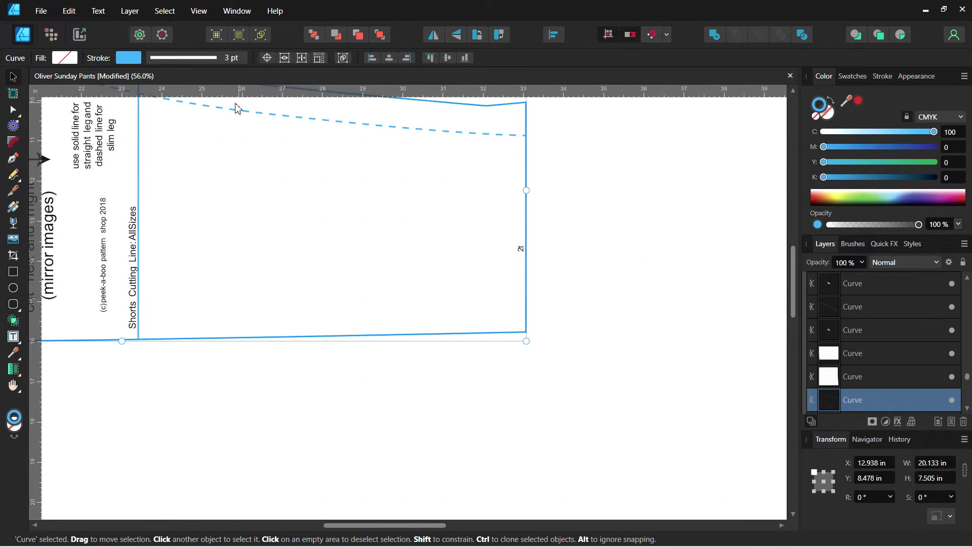
scroll(238, 106, "up", 5)
scroll(203, 150, "up", 1)
scroll(202, 150, "left", 1)
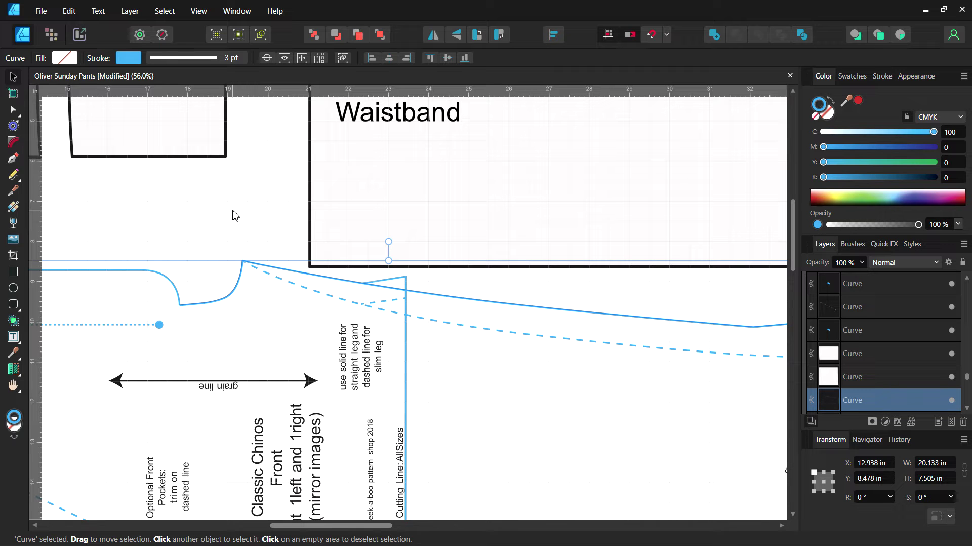
scroll(200, 210, "down", 6)
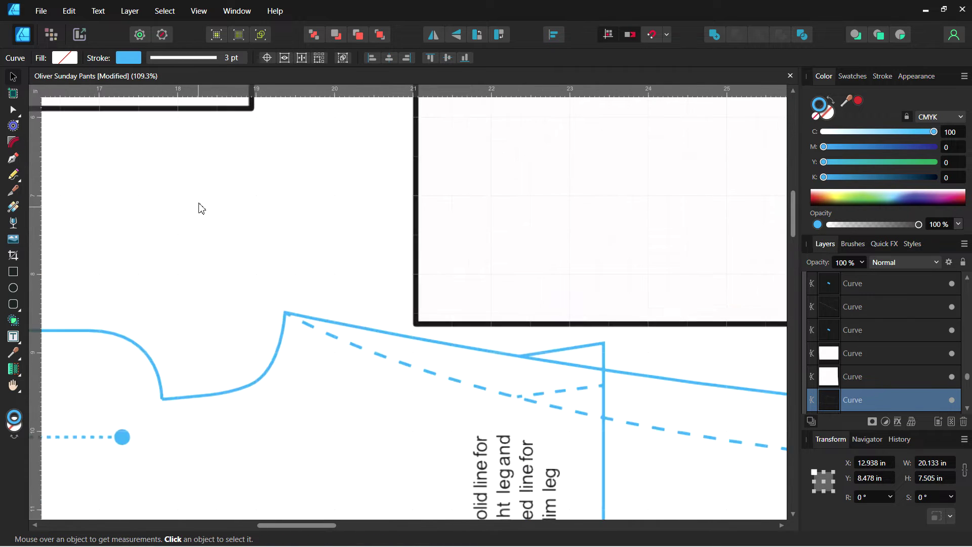
scroll(207, 207, "up", 6)
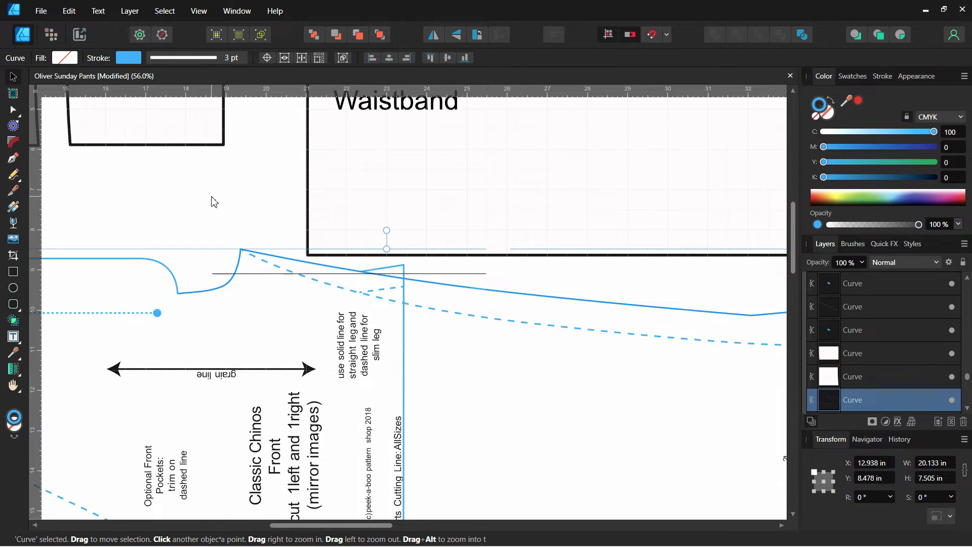
left_click(210, 200)
key("z")
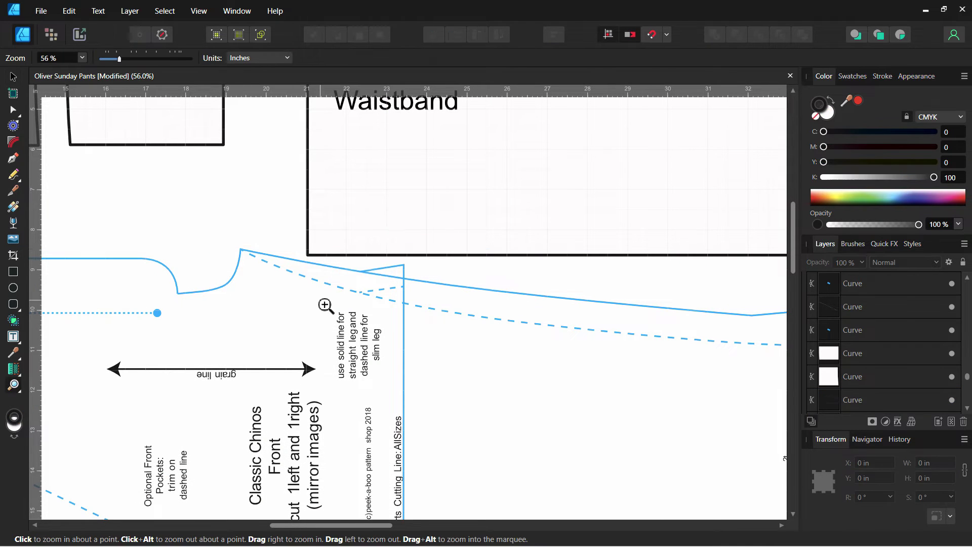
Zoom in on the front piece to 100% and 200%, then zoom back out
left_click(14, 388)
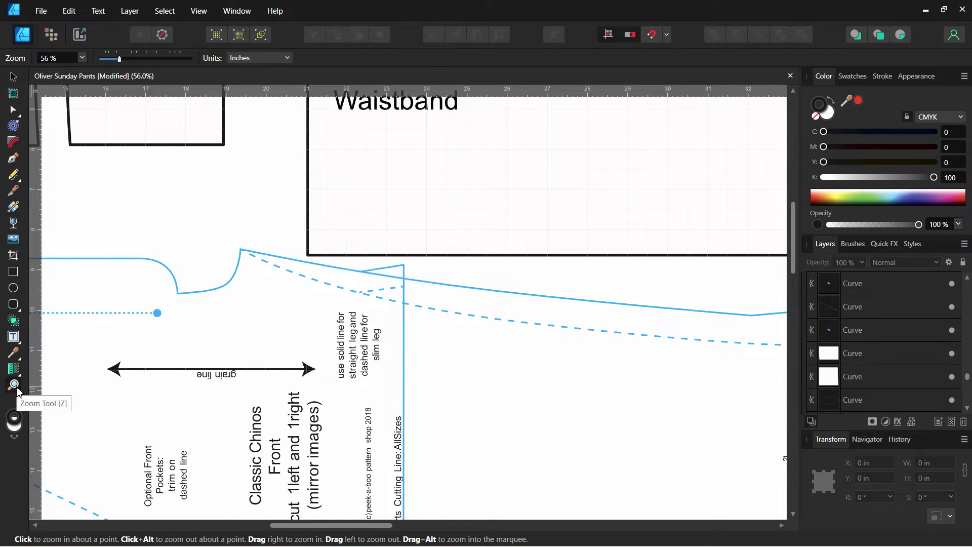
left_click(208, 232)
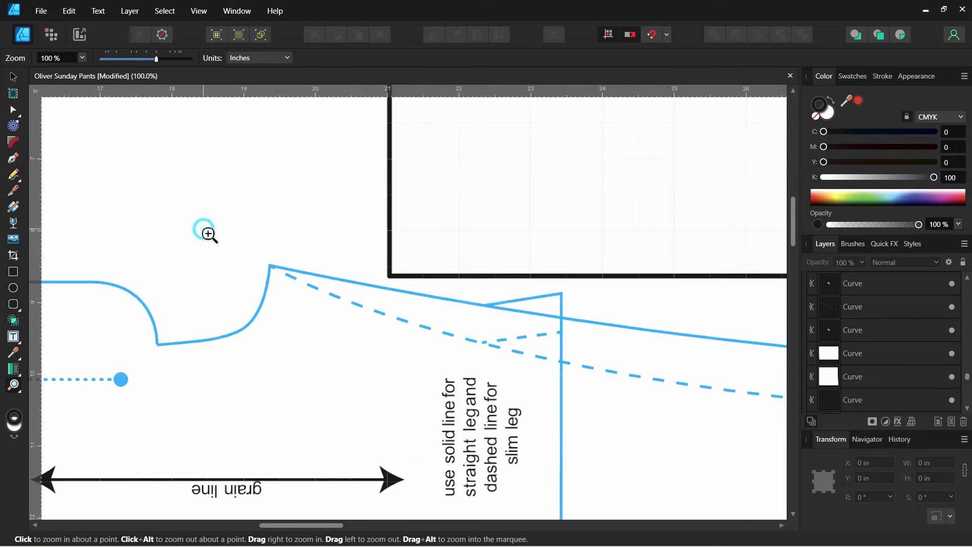
left_click(208, 233)
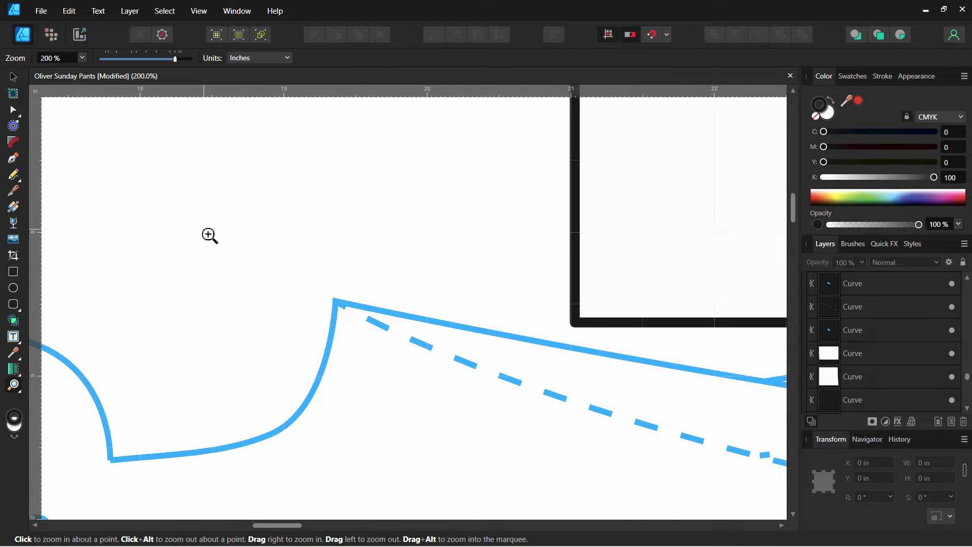
left_click(209, 236, "alt")
left_click(209, 236, "alt")
left_click(209, 236, "alt")
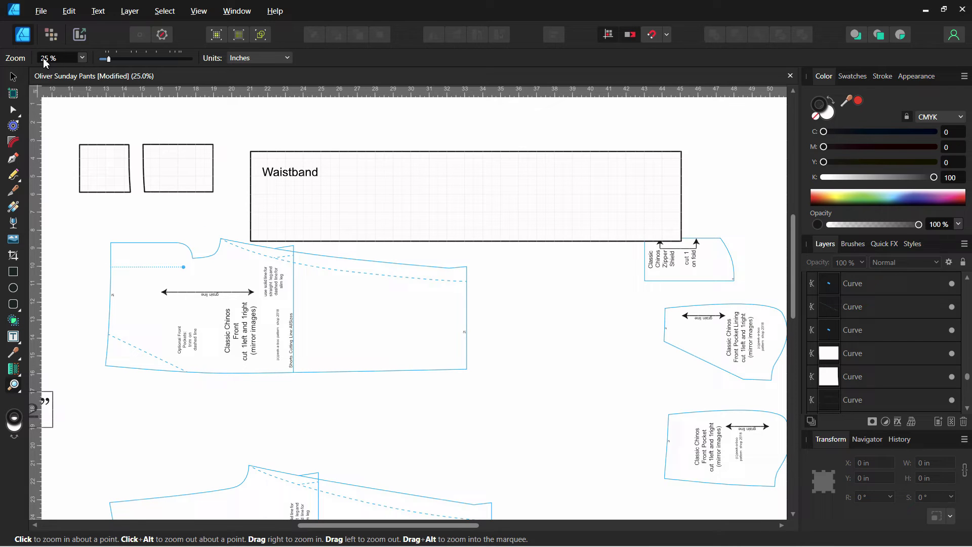
Set the zoom to about 32% in the Zoom field
left_click(62, 59)
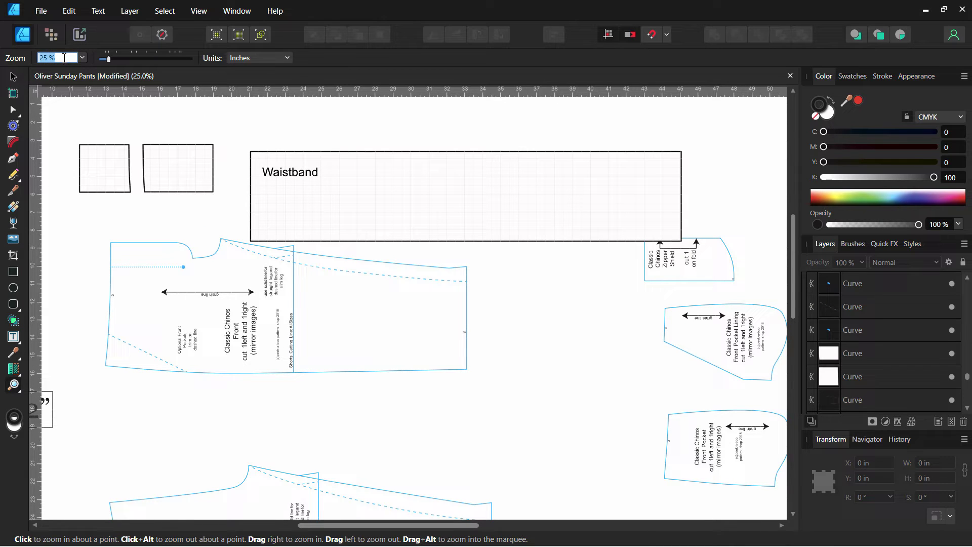
type("3")
key("Return")
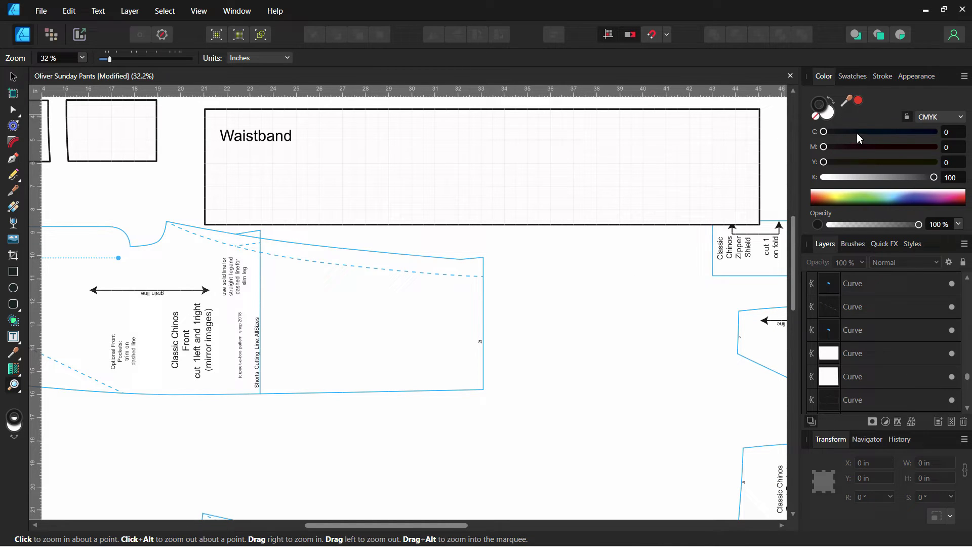
key("ctrl+shift+h")
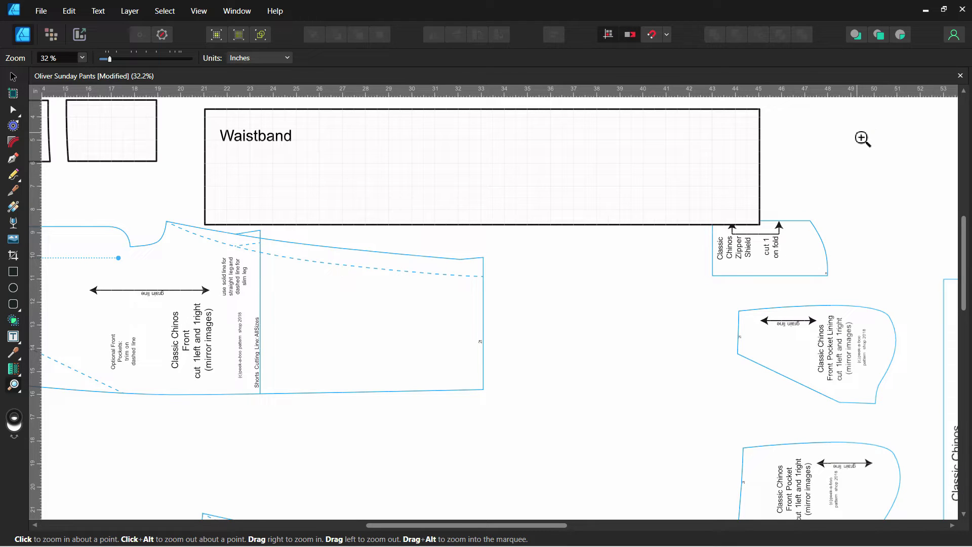
key("ctrl+shift+h")
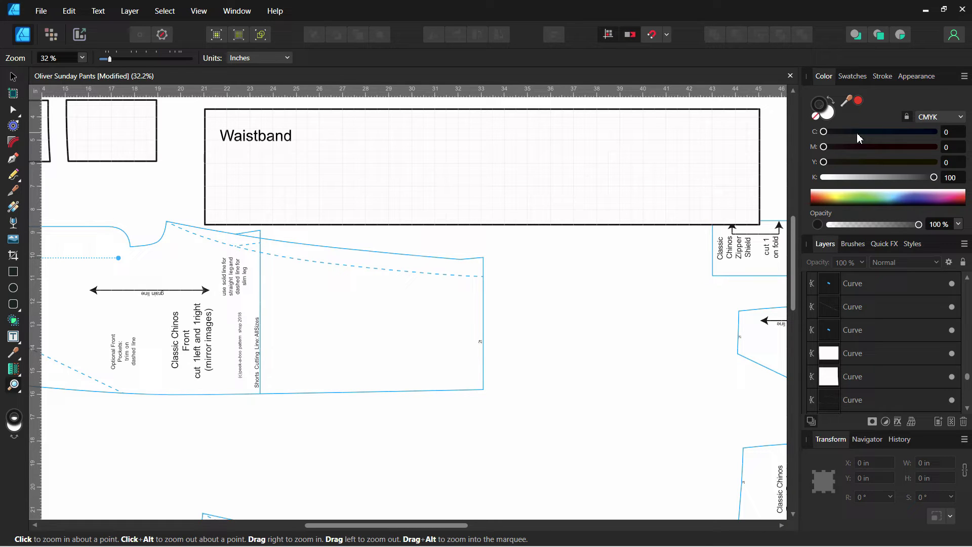
left_click(14, 76)
Try a blue stroke and fill on the Waistband rectangle, then remove its fill
left_click(406, 111)
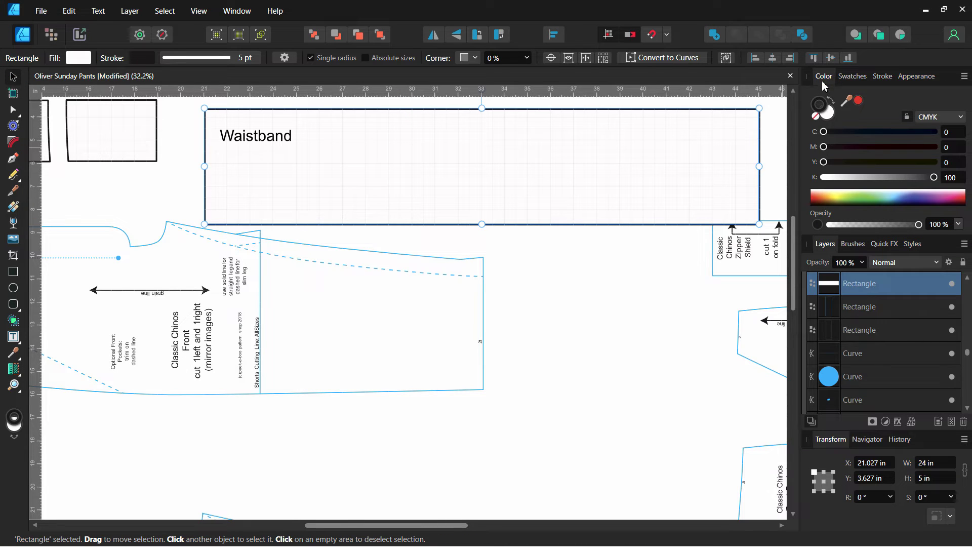
left_click(903, 201)
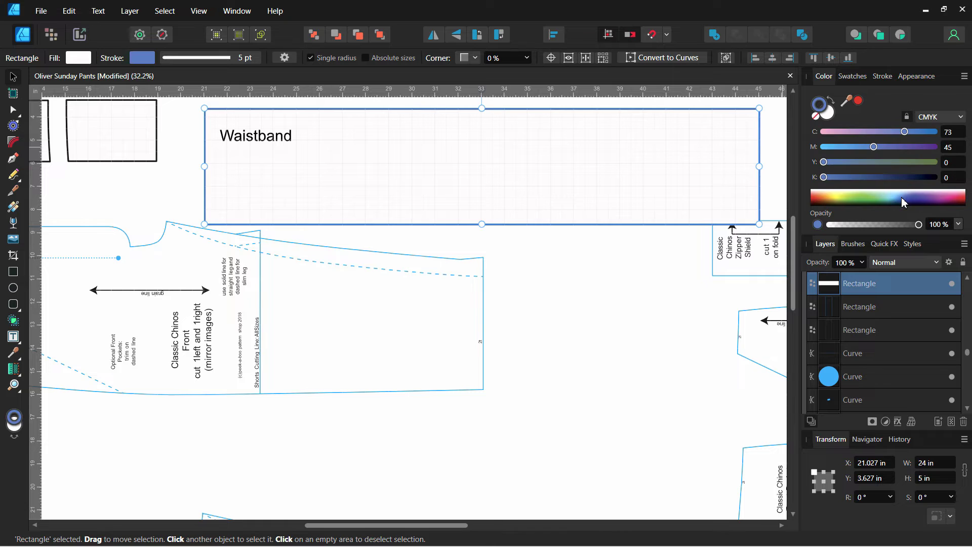
left_click(829, 118)
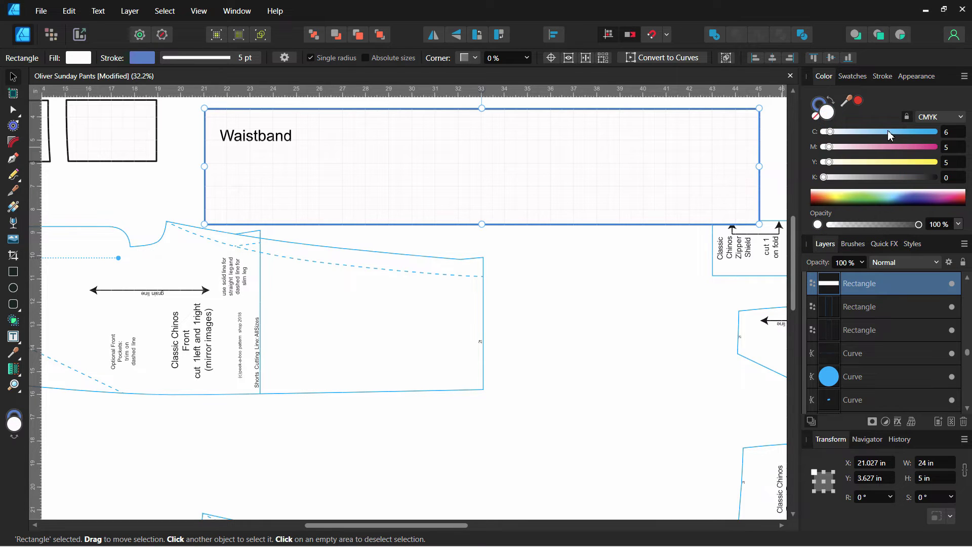
left_click(922, 132)
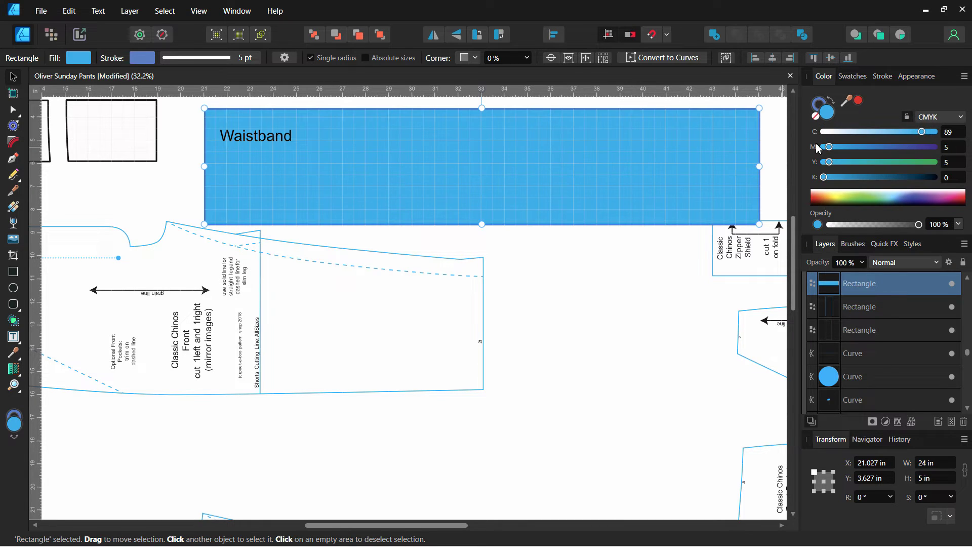
left_click(816, 117)
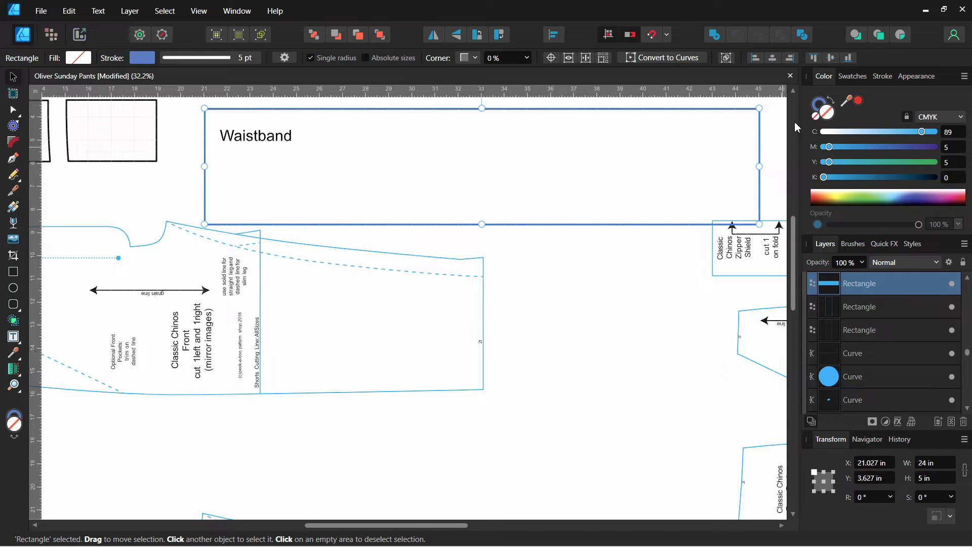
left_click(606, 161)
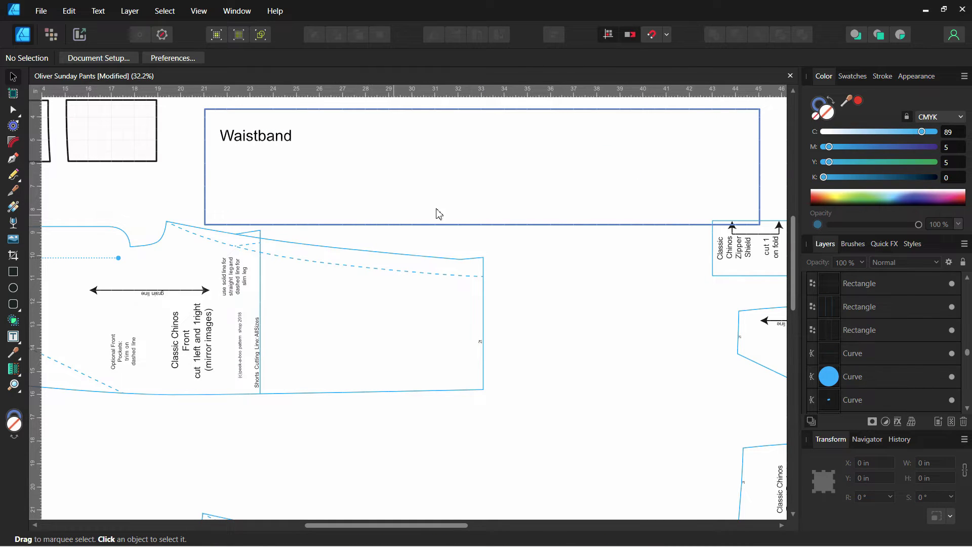
From the Swatches panel, set the Waistband rectangle's outline to black with no fill
left_click(849, 78)
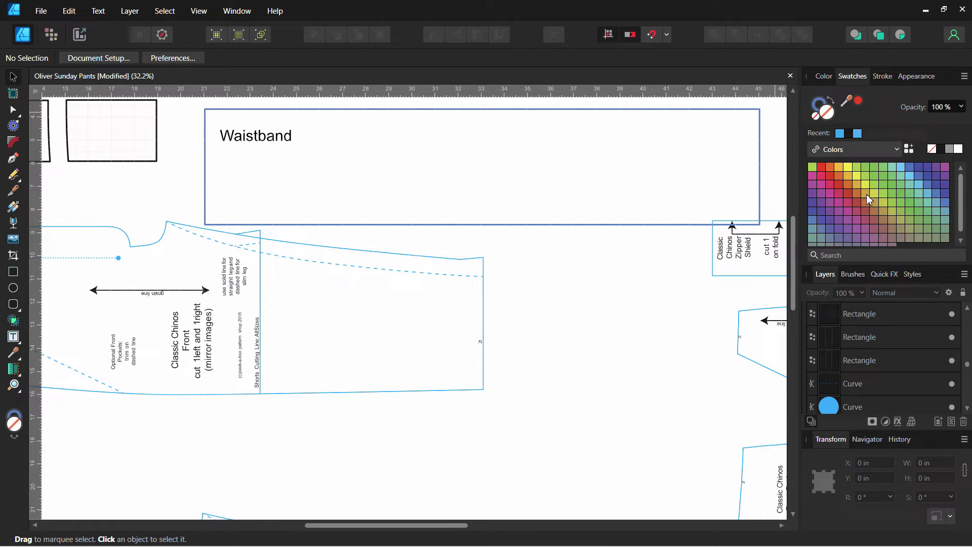
left_click(940, 150)
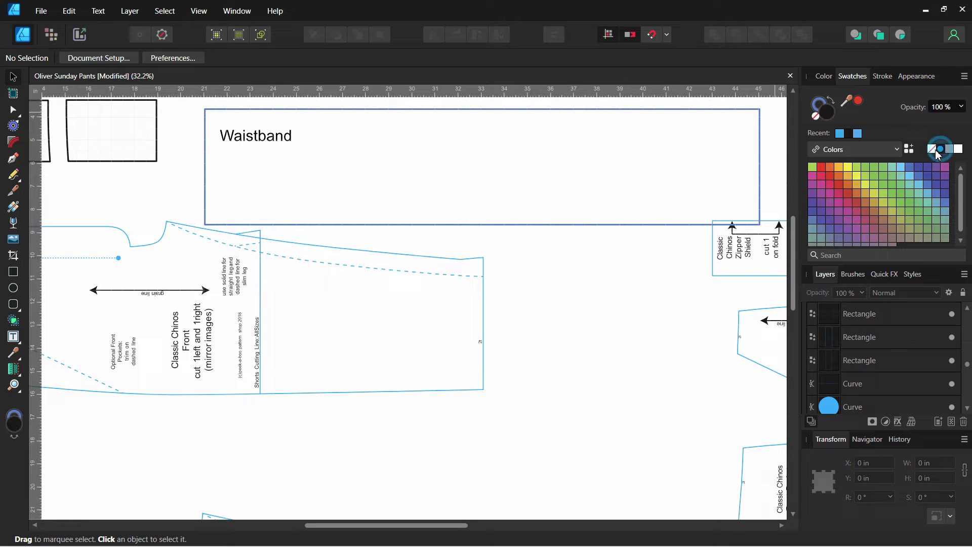
left_click(816, 117)
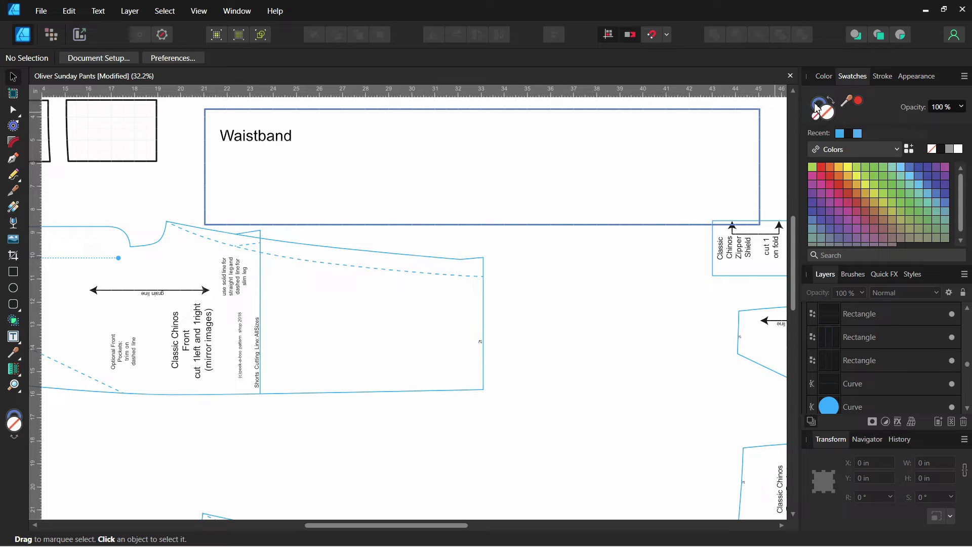
left_click(941, 149)
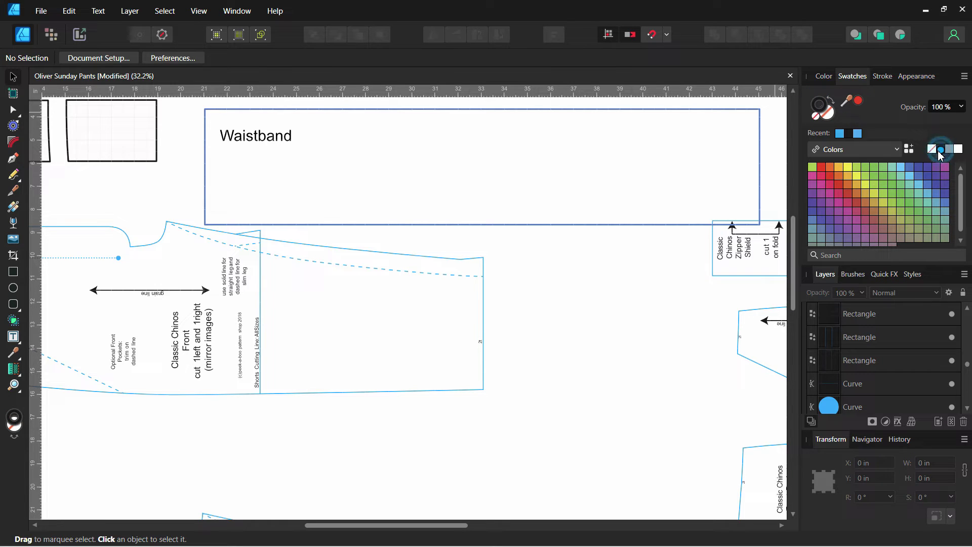
left_click(683, 108)
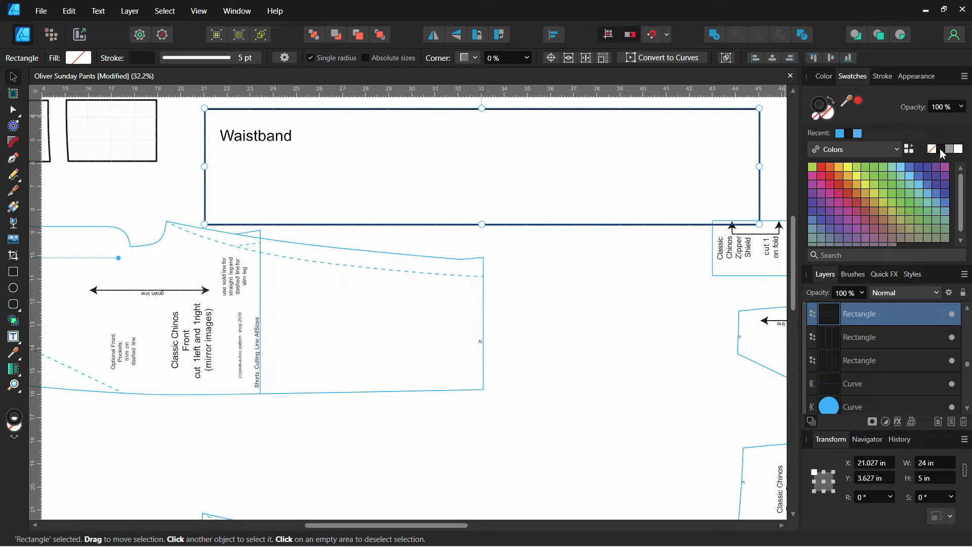
left_click(526, 181)
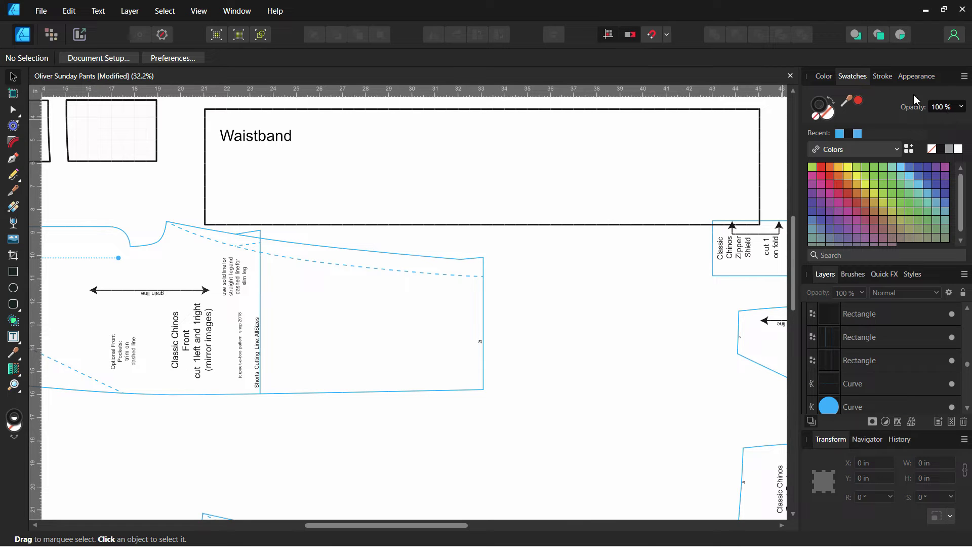
Try a 2 pt outline width on the Waistband rectangle in the Stroke settings
left_click(882, 76)
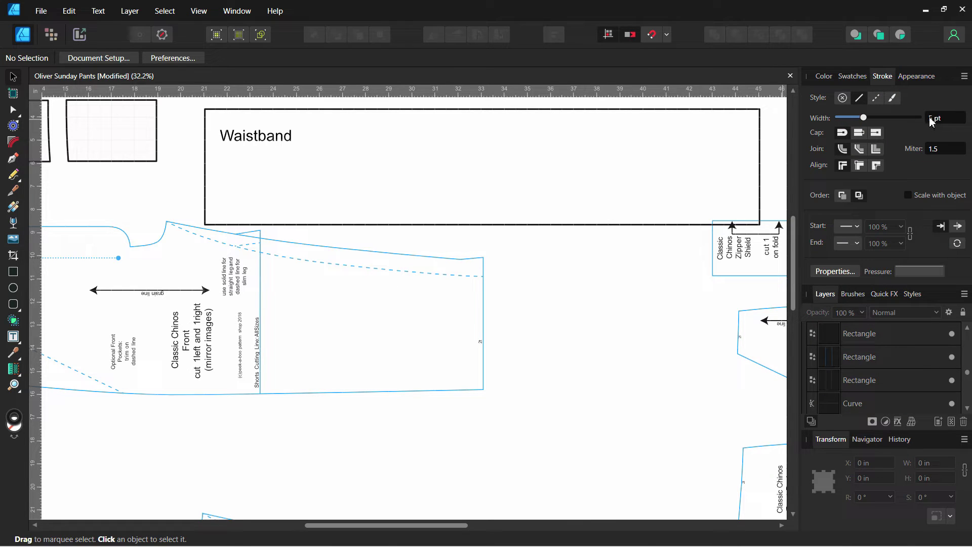
left_click(664, 108)
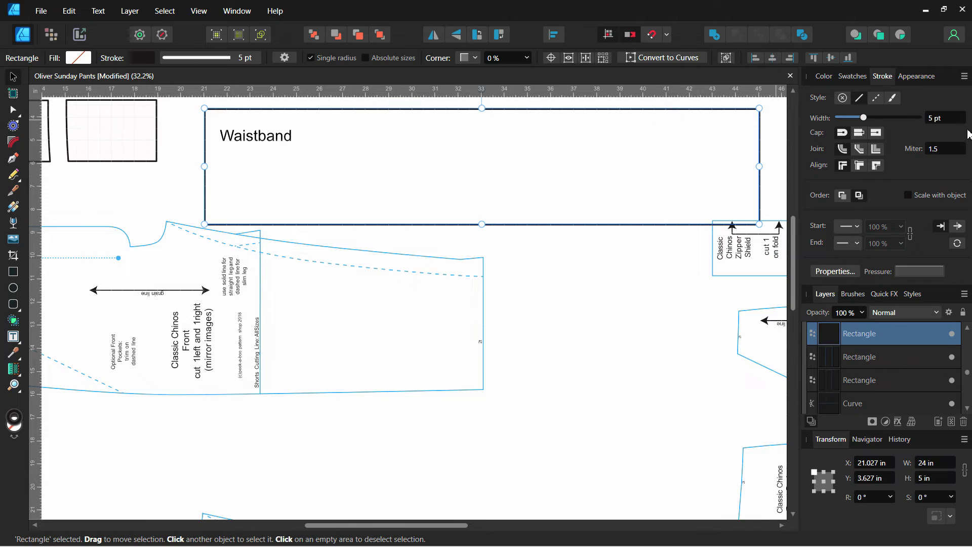
left_click(936, 120)
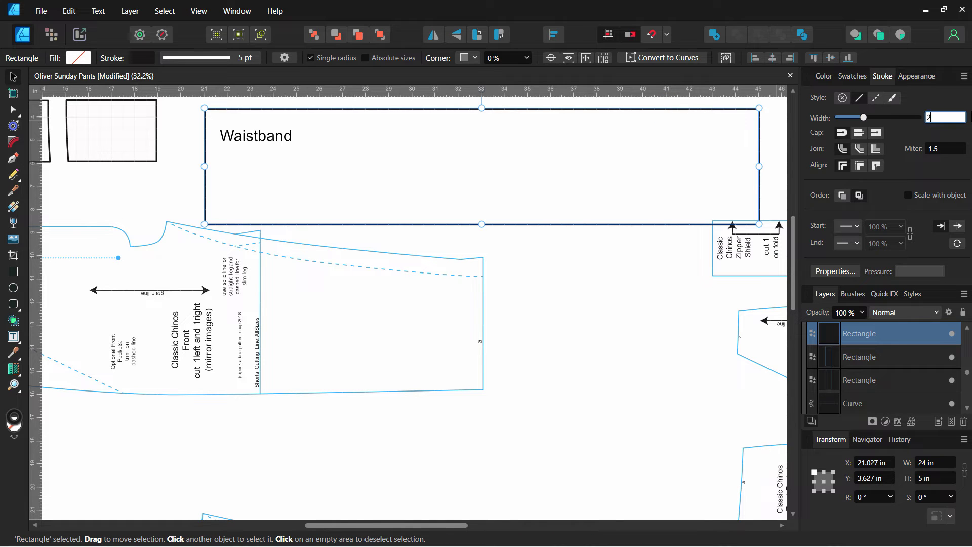
key("Return")
left_click(601, 182)
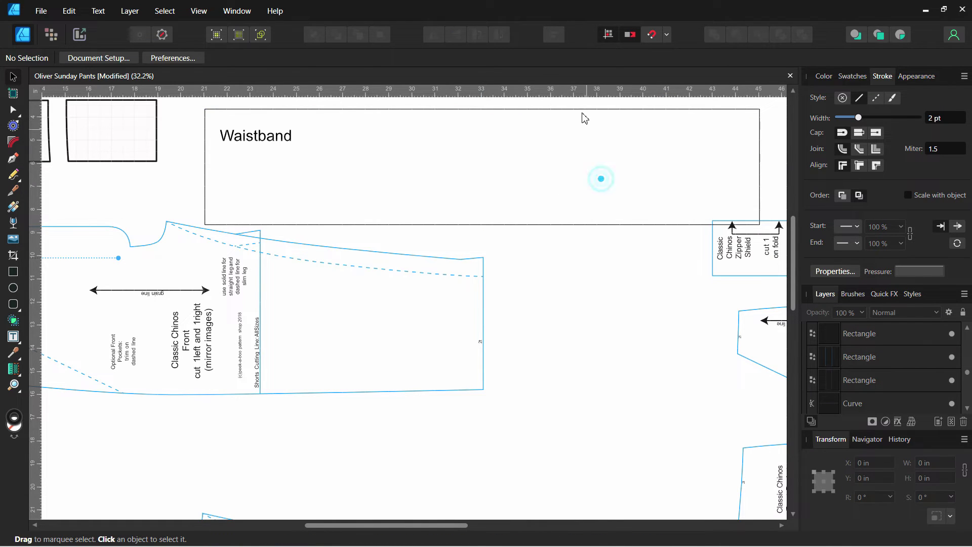
Set the Waistband rectangle's outline width back to 5 pt and deselect it
left_click(565, 108)
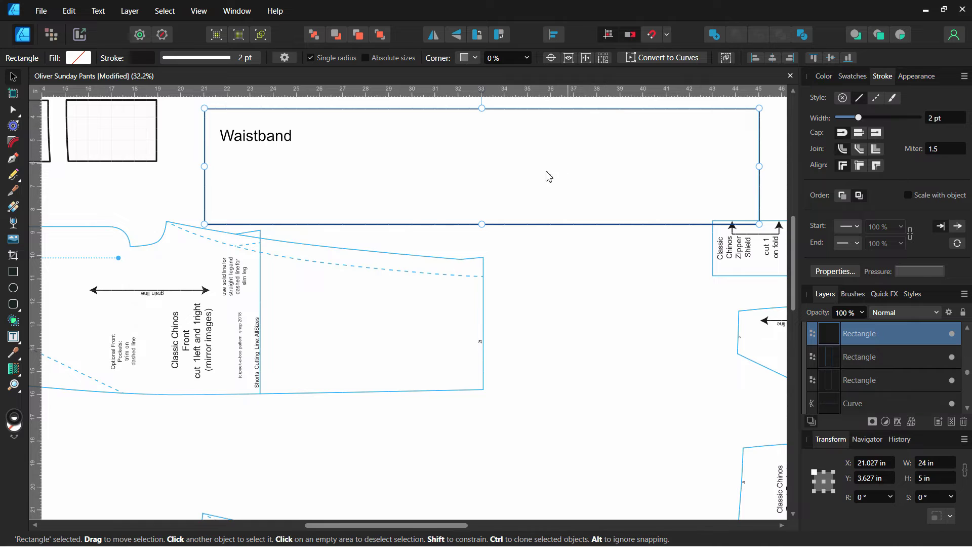
left_click(945, 115)
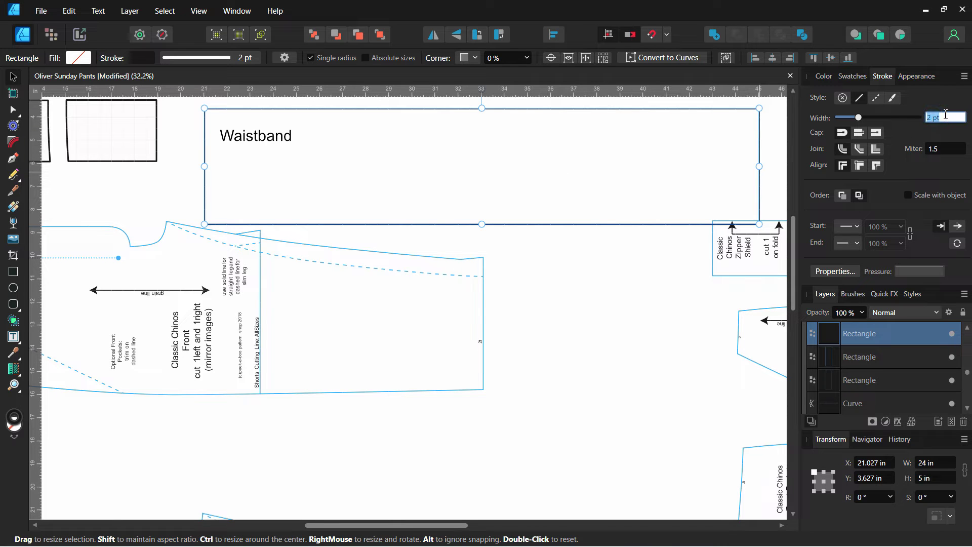
type("5")
key("Return")
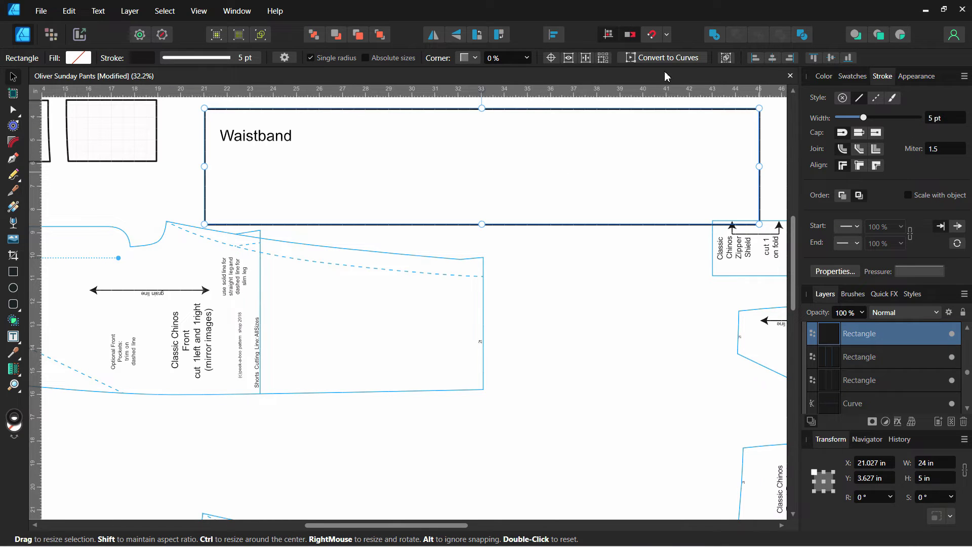
left_click(552, 141)
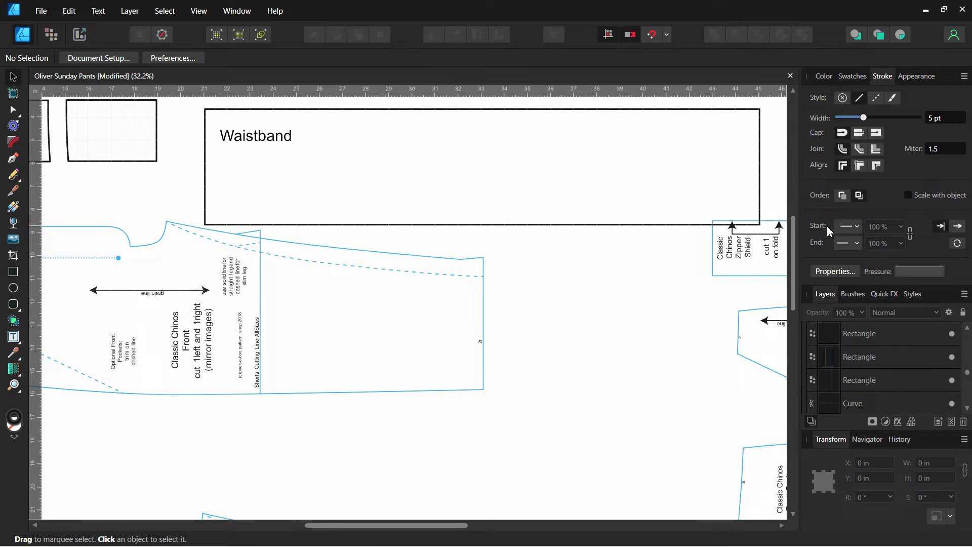
Browse the start arrowhead list and leave it unchanged
left_click(848, 228)
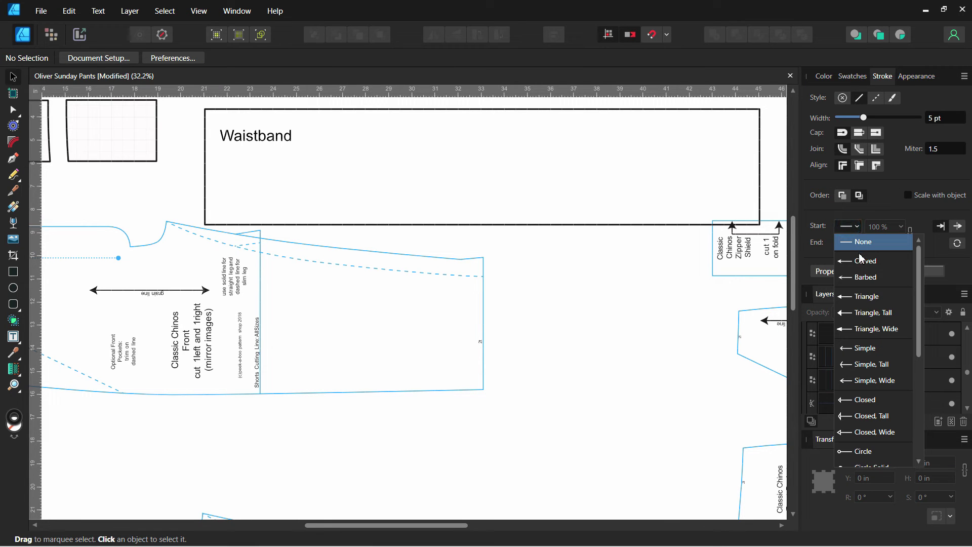
scroll(858, 424, "down", 5)
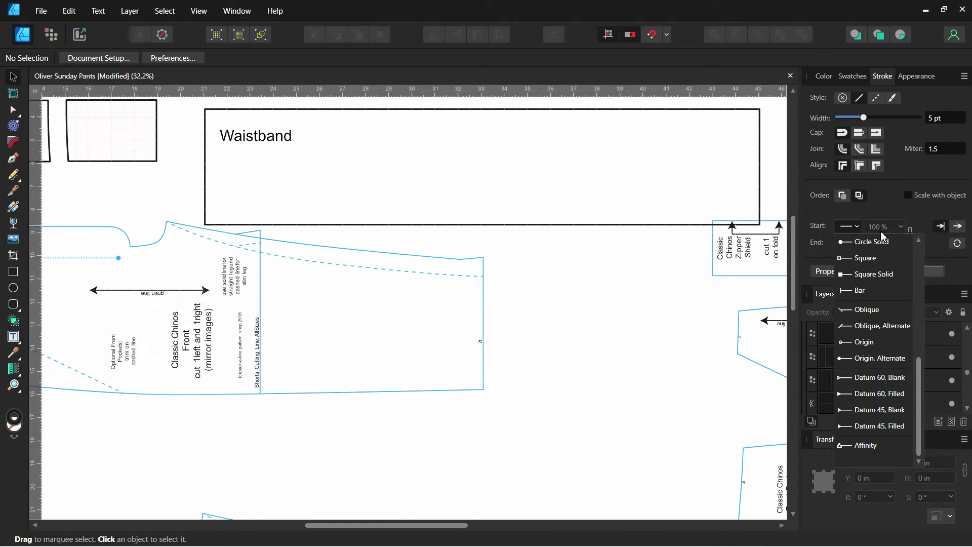
left_click(919, 174)
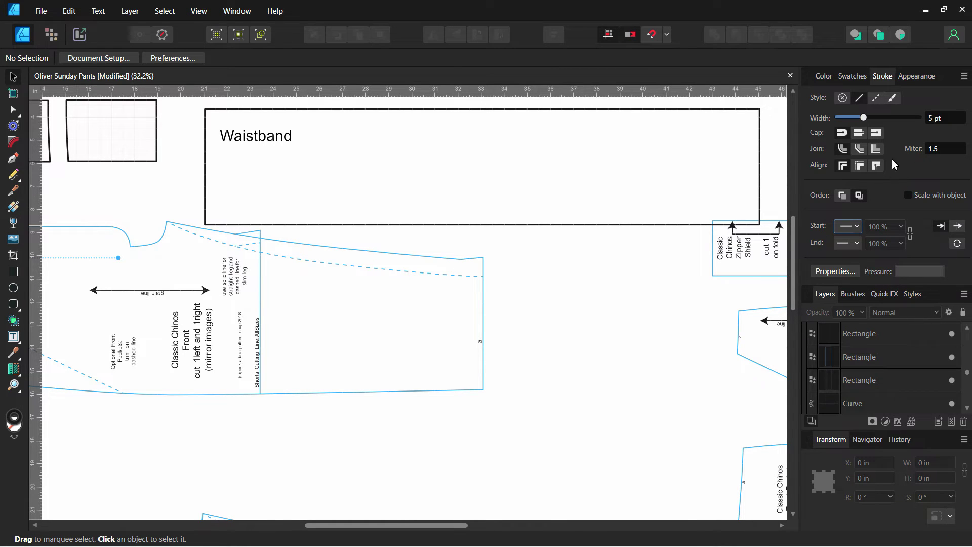
Try a dashed outline on the Waistband rectangle, then restore the solid 5 pt stroke
left_click(704, 110)
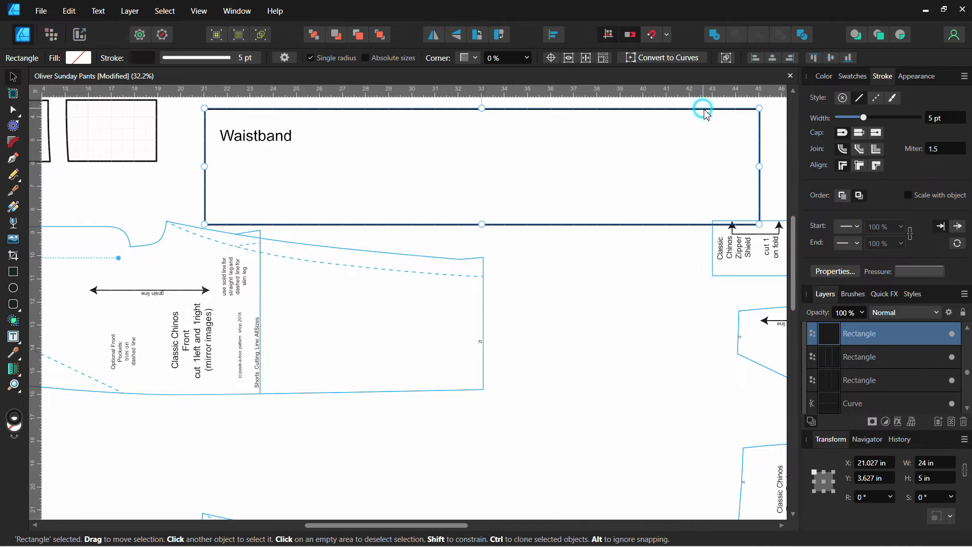
left_click(875, 98)
left_click(595, 148)
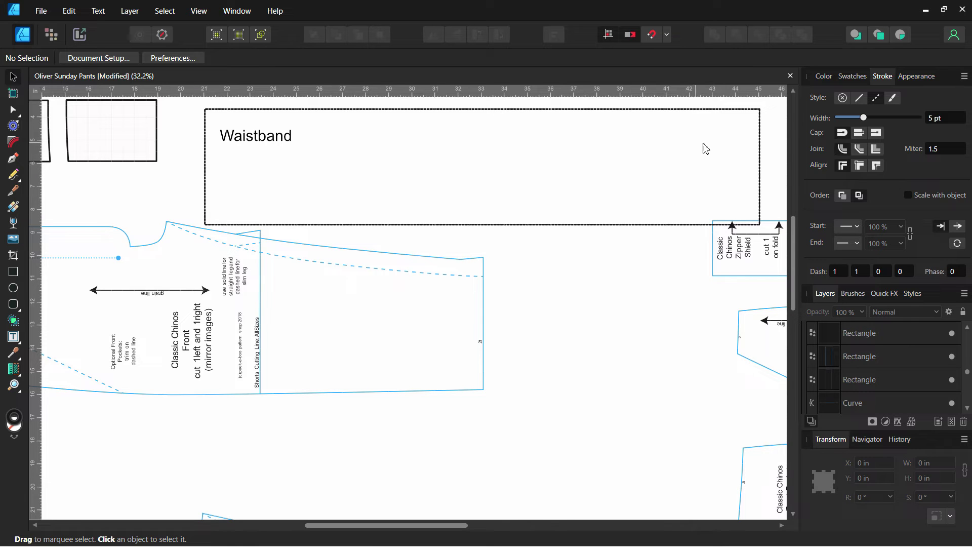
left_click(741, 110)
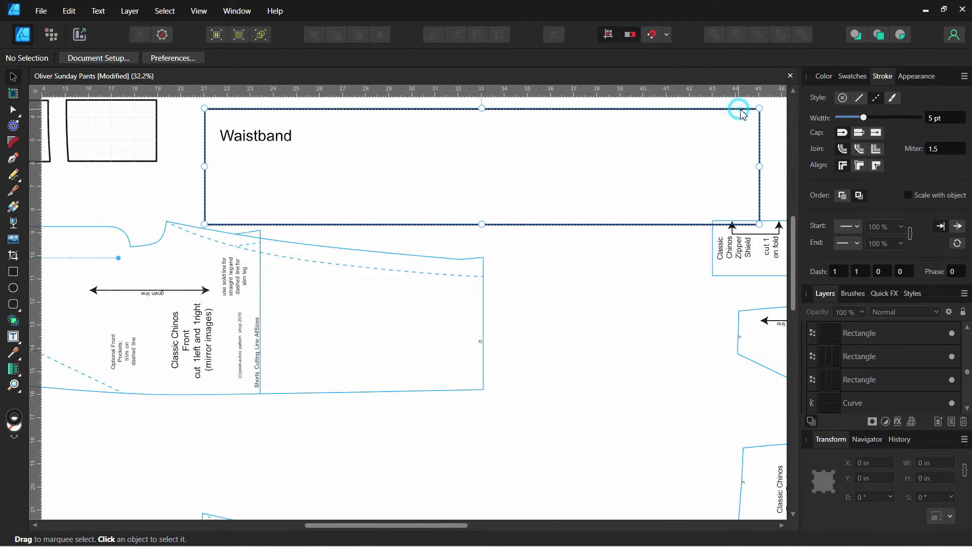
left_click(858, 99)
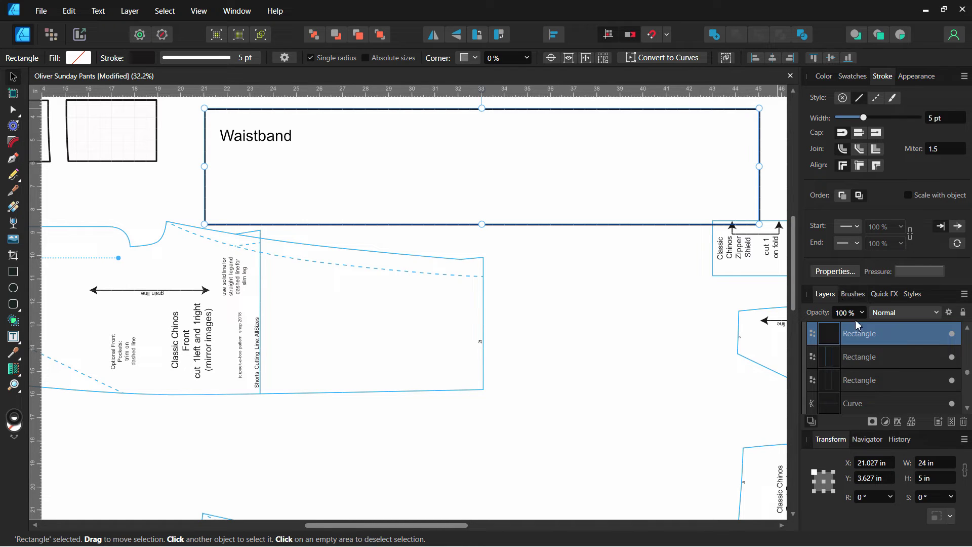
left_click_drag(967, 374, 967, 339)
Collapse layer 5 and select the size layers 12 through 2t
scroll(892, 382, "down", 5)
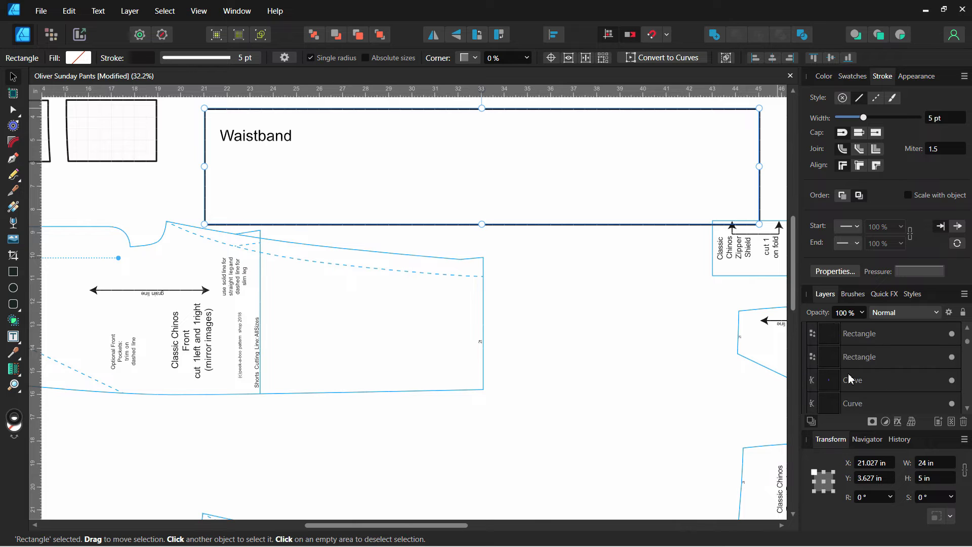
left_click(806, 361)
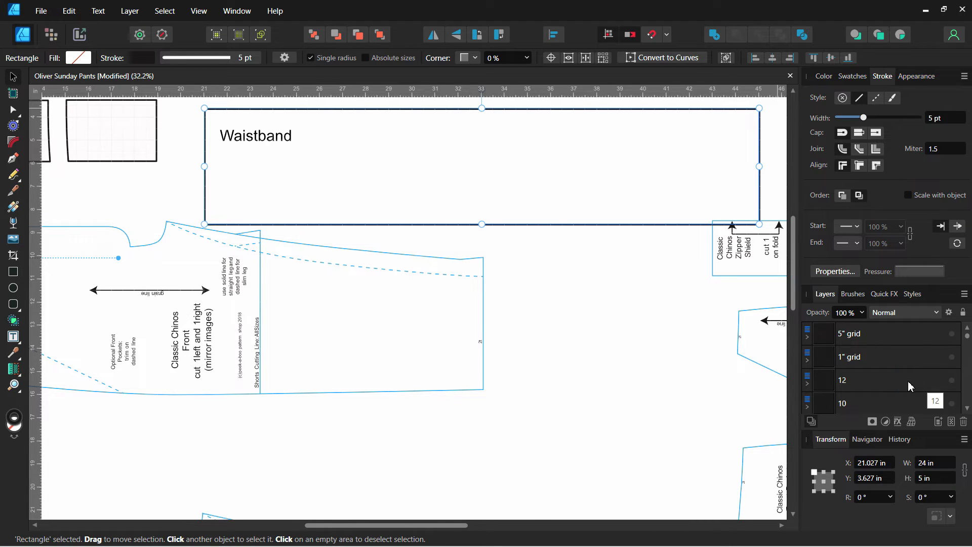
left_click(911, 380)
scroll(911, 385, "down", 2)
scroll(909, 385, "down", 2)
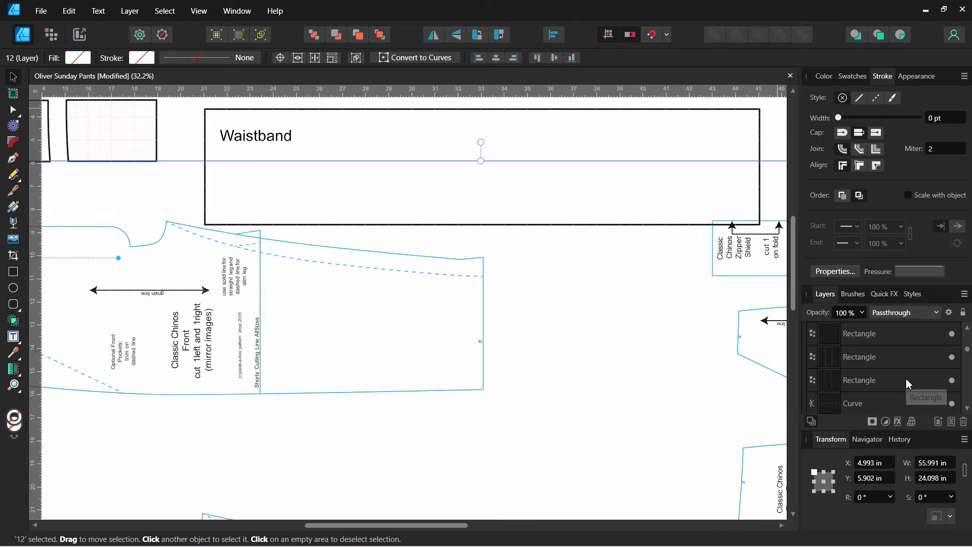
scroll(909, 384, "up", 2)
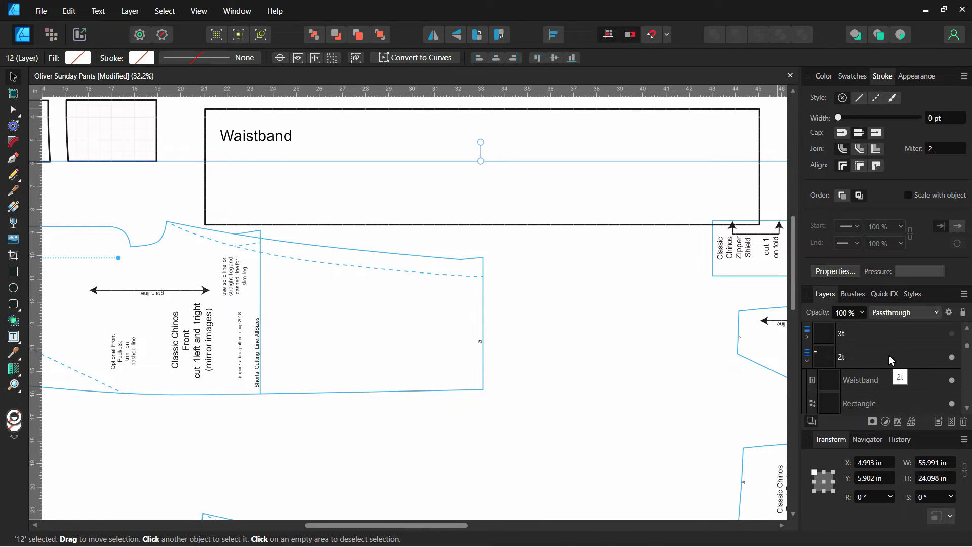
left_click(891, 360, "shift")
scroll(920, 360, "up", 2)
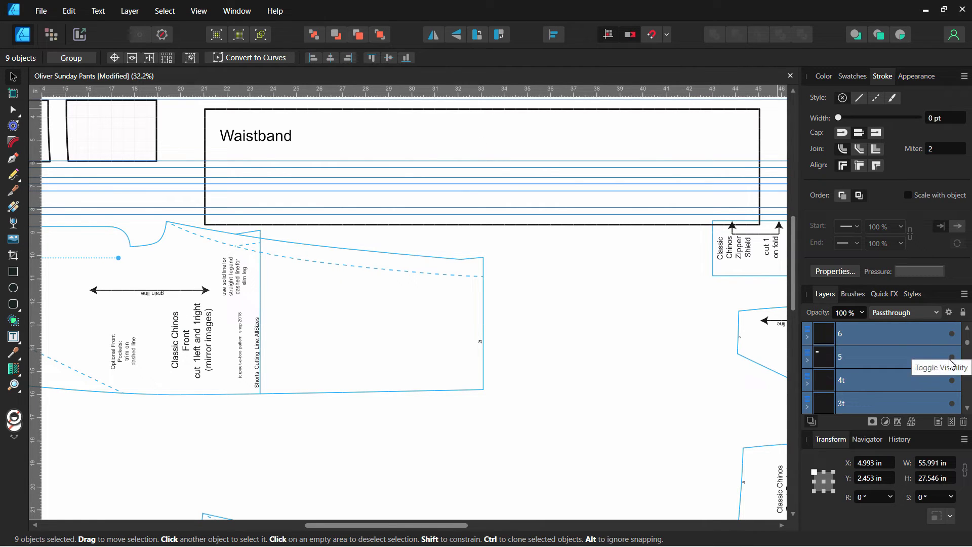
Toggle the selected size layers' visibility on, off, and on again
left_click(952, 357)
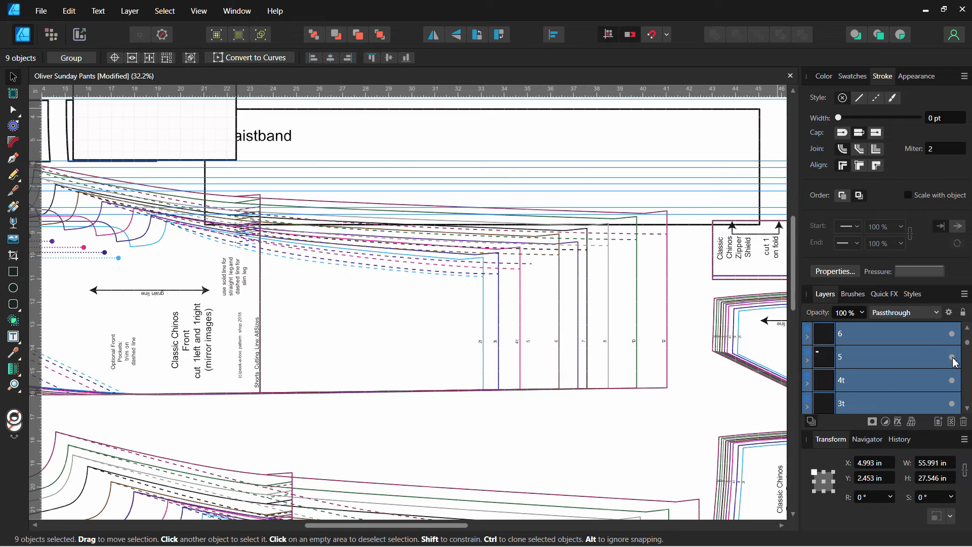
left_click(952, 358)
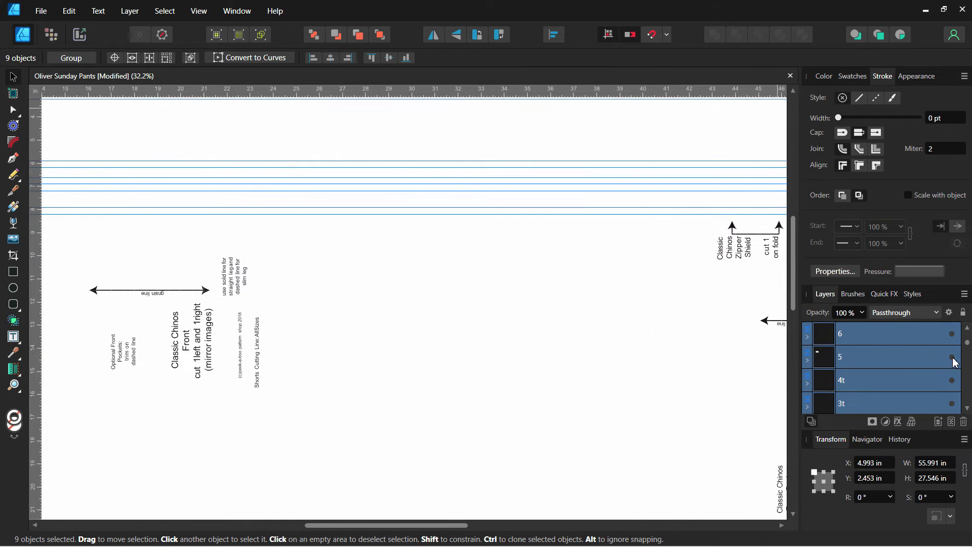
scroll(953, 360, "down", 2)
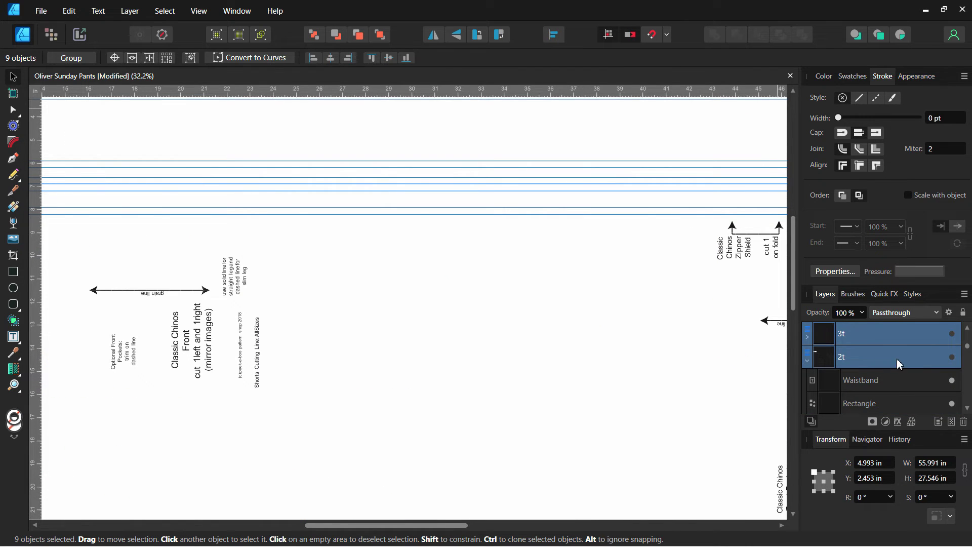
left_click(952, 357)
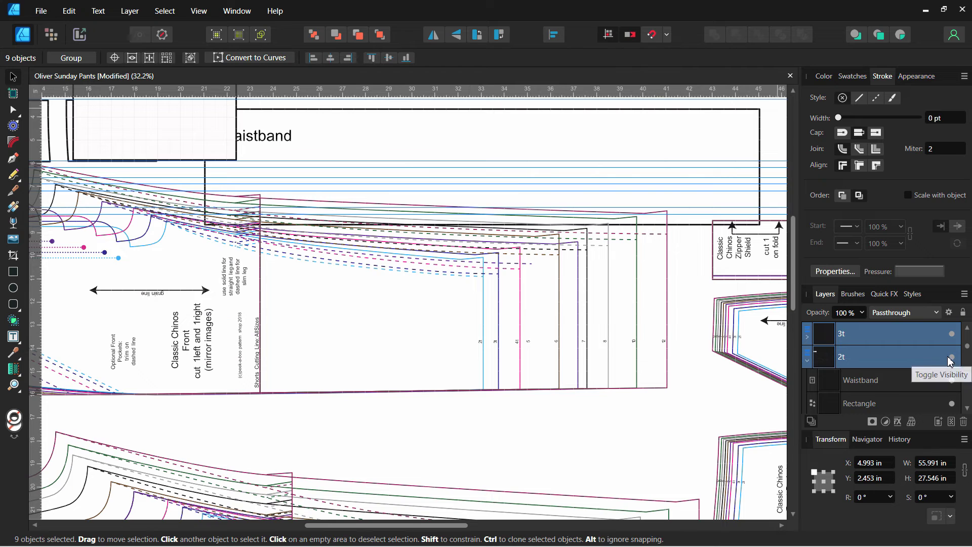
Hide size layers 12 through 2t, leaving the 2t layer selected
left_click(941, 361)
scroll(945, 360, "up", 5)
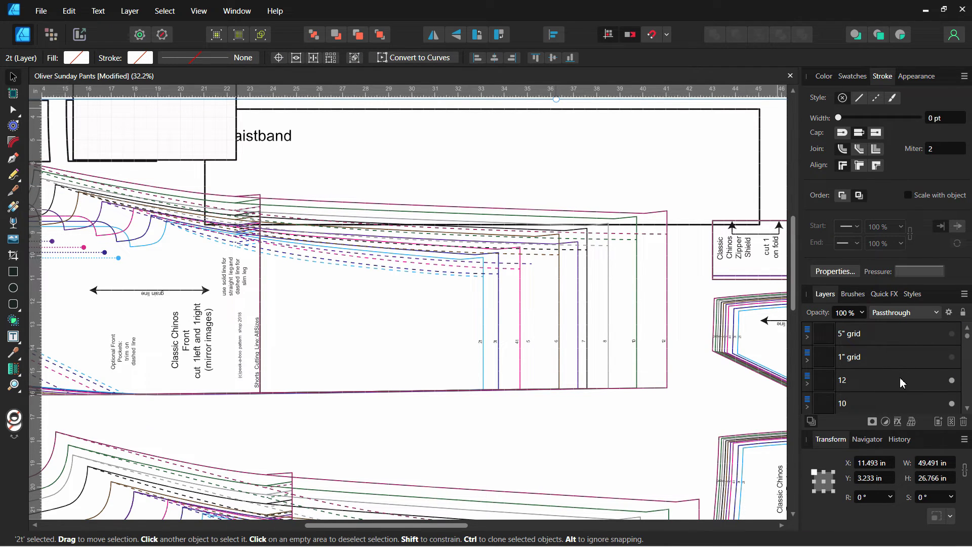
left_click(901, 381, "shift")
left_click(953, 381)
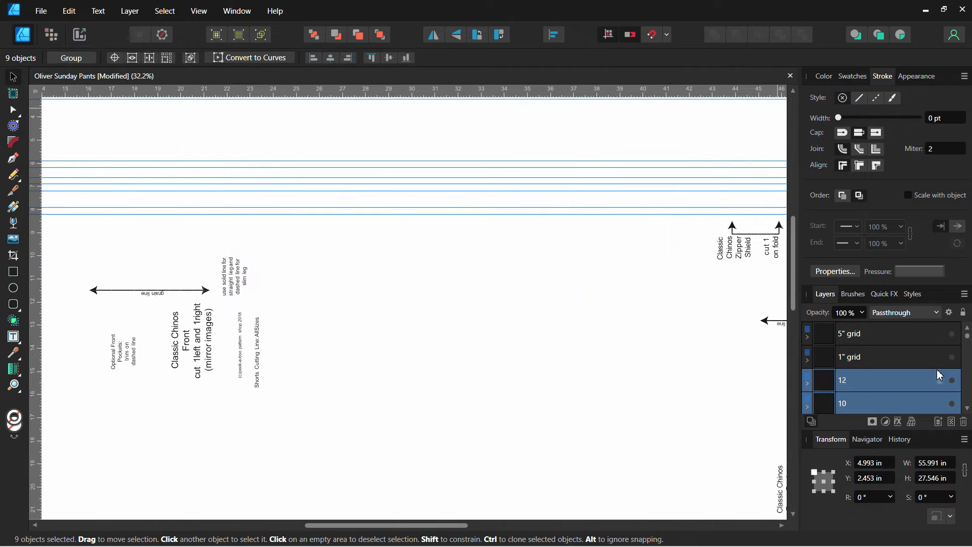
scroll(936, 376, "down", 5)
left_click(740, 340)
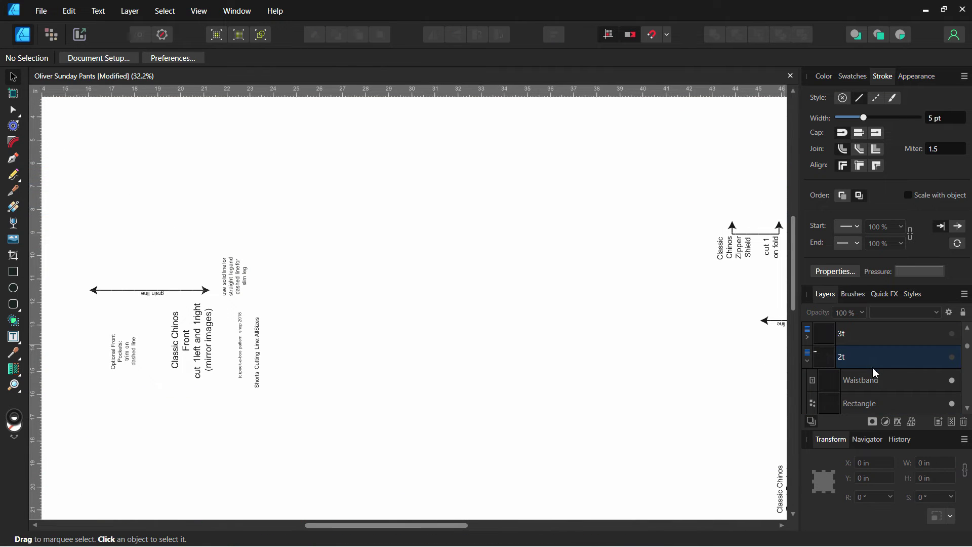
left_click(869, 358)
Make the 2t pattern pieces visible and collapse the 2t layer group
left_click(953, 358)
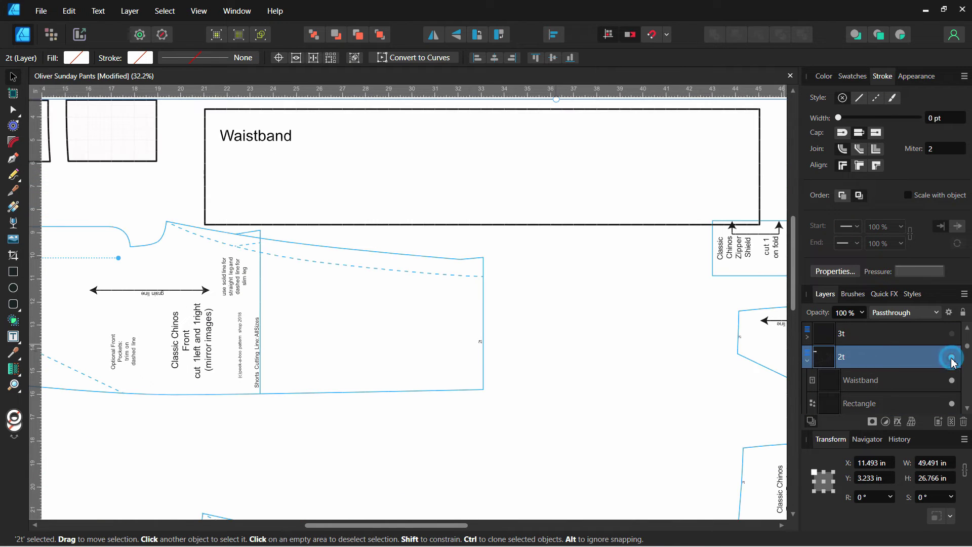
left_click(616, 331)
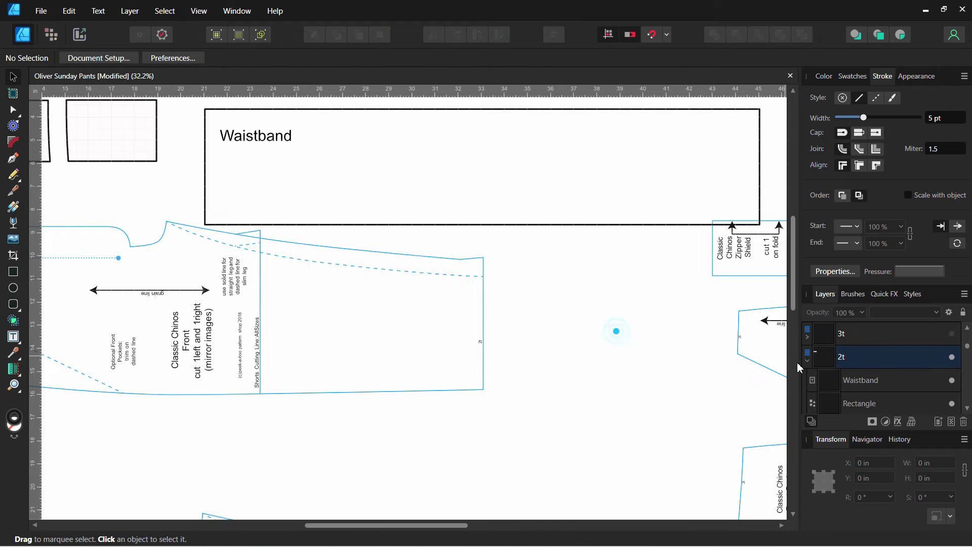
left_click(807, 362)
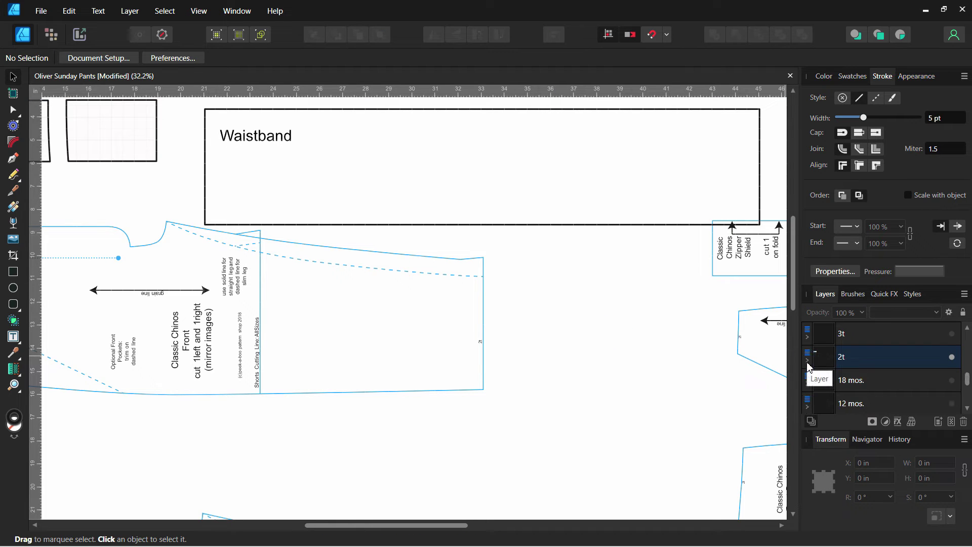
left_click(808, 361)
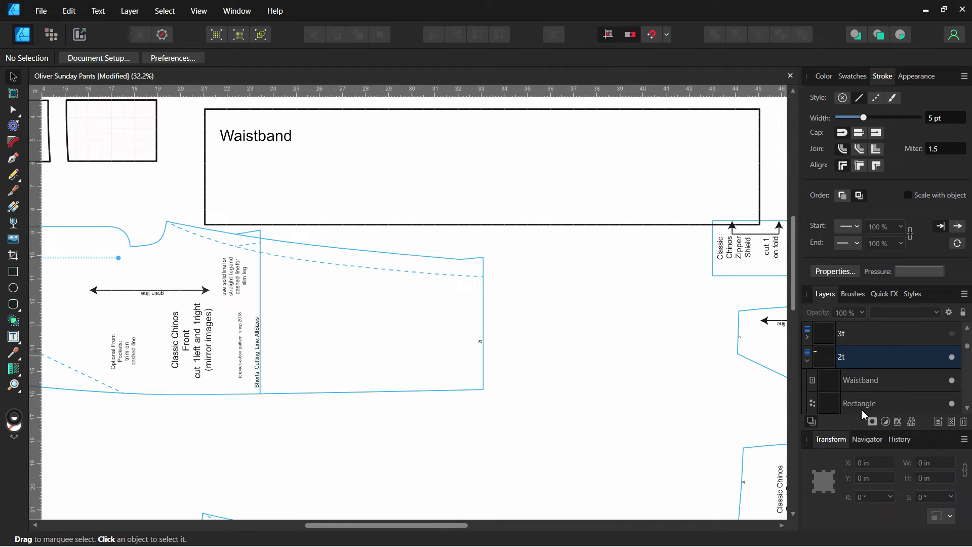
left_click(808, 362)
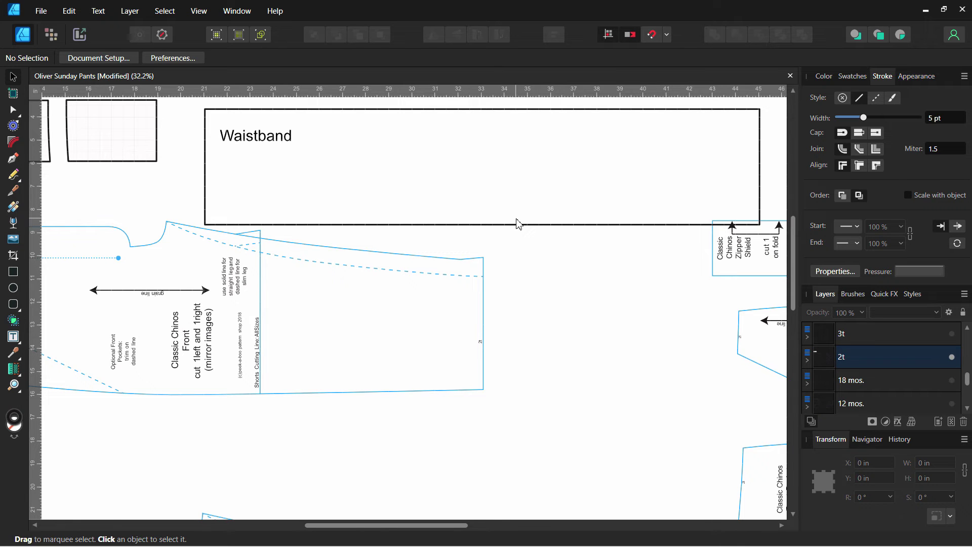
Compare 2t with 3t by toggling 2t's visibility, then select the Waistband rectangle
left_click(846, 336)
left_click(953, 358)
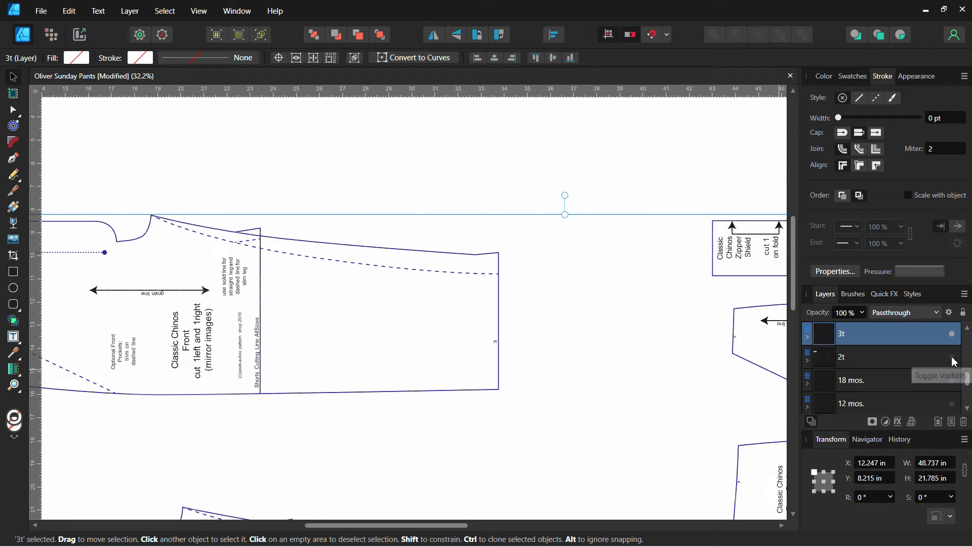
left_click(952, 357)
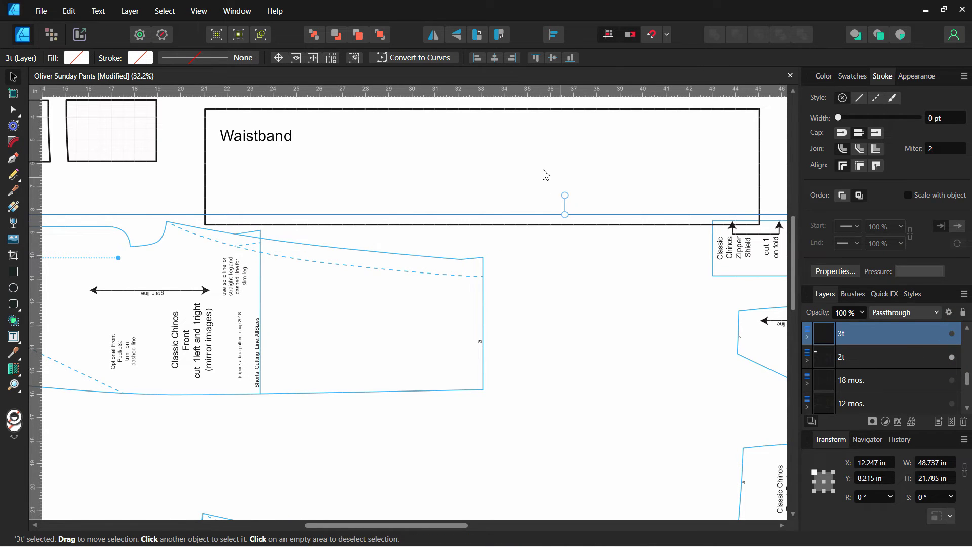
left_click(598, 325)
scroll(582, 311, "down", 1)
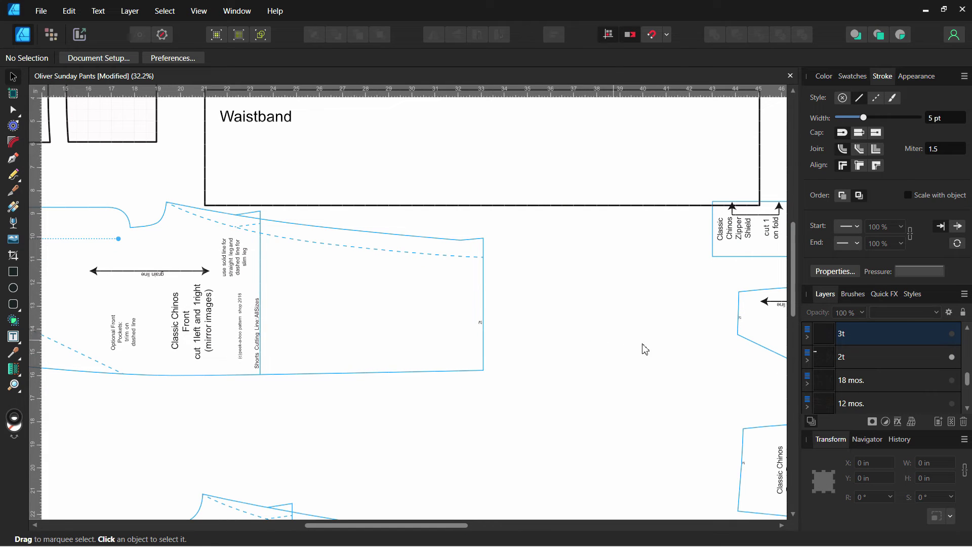
scroll(866, 381, "down", 4)
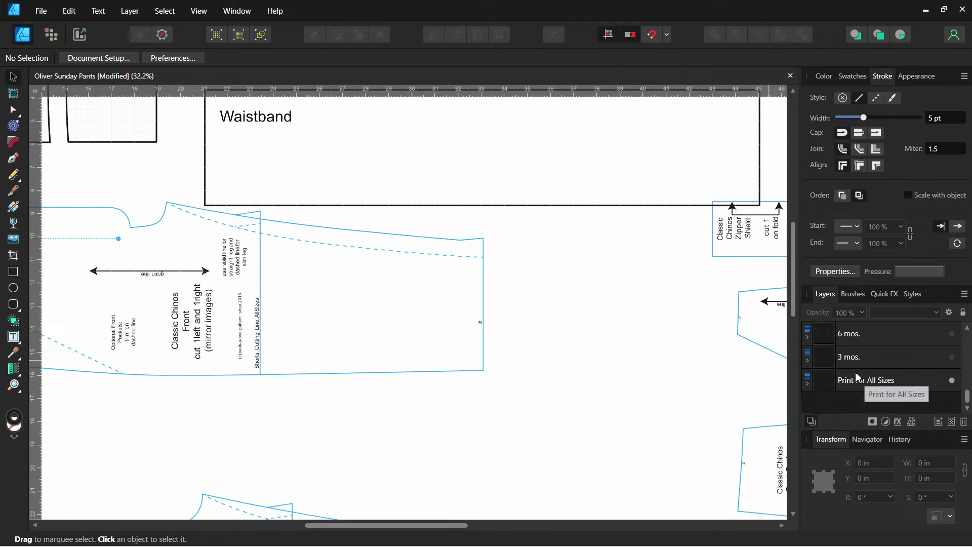
scroll(860, 364, "up", 5)
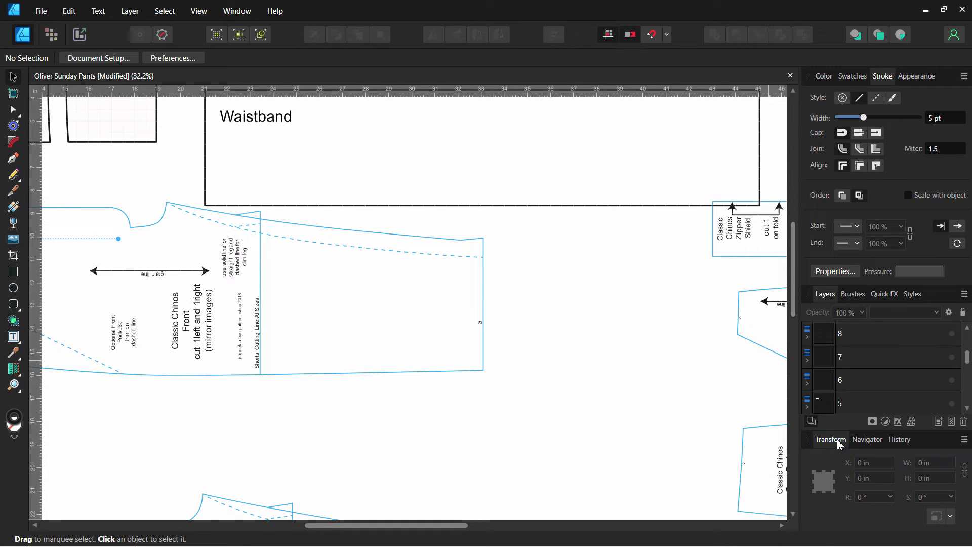
left_click(395, 205)
scroll(657, 368, "up", 2)
scroll(657, 368, "up", 1)
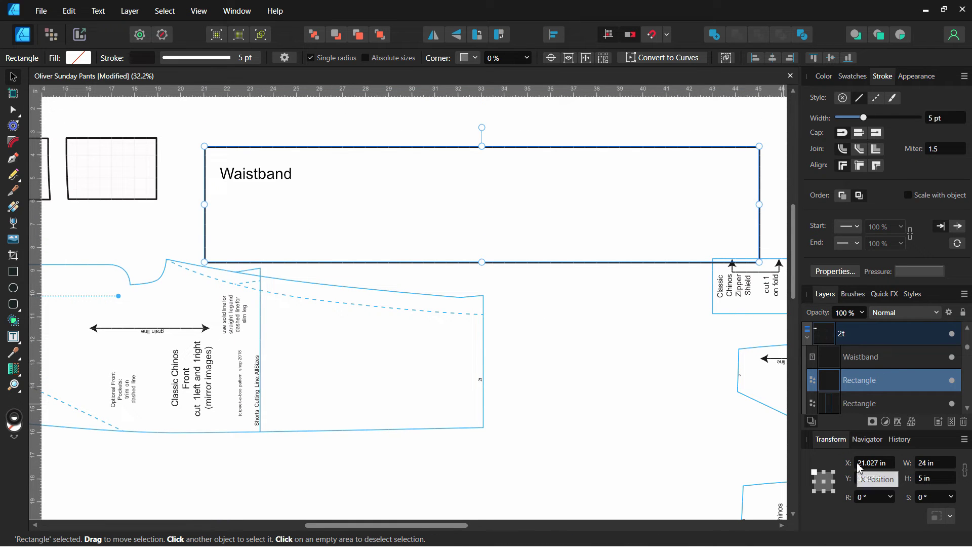
left_click(885, 466)
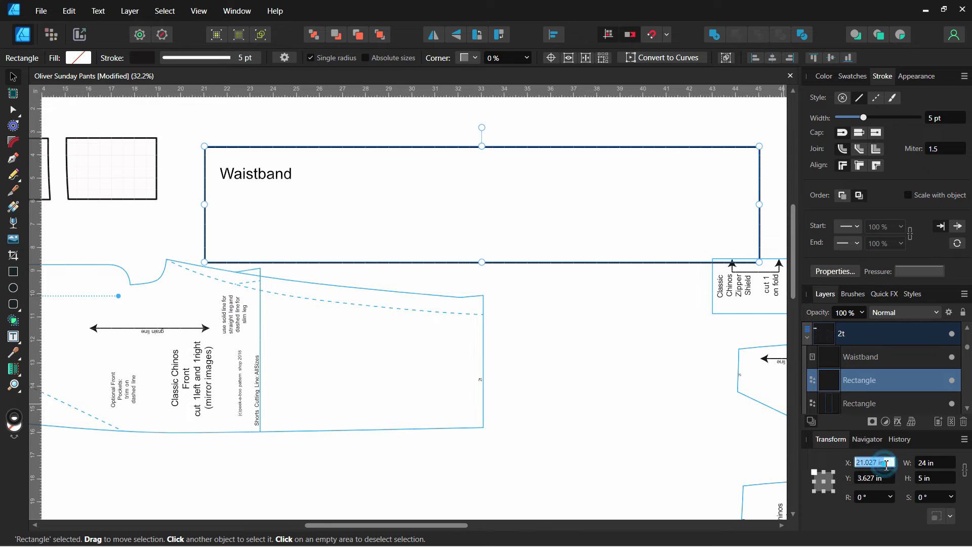
left_click(885, 462)
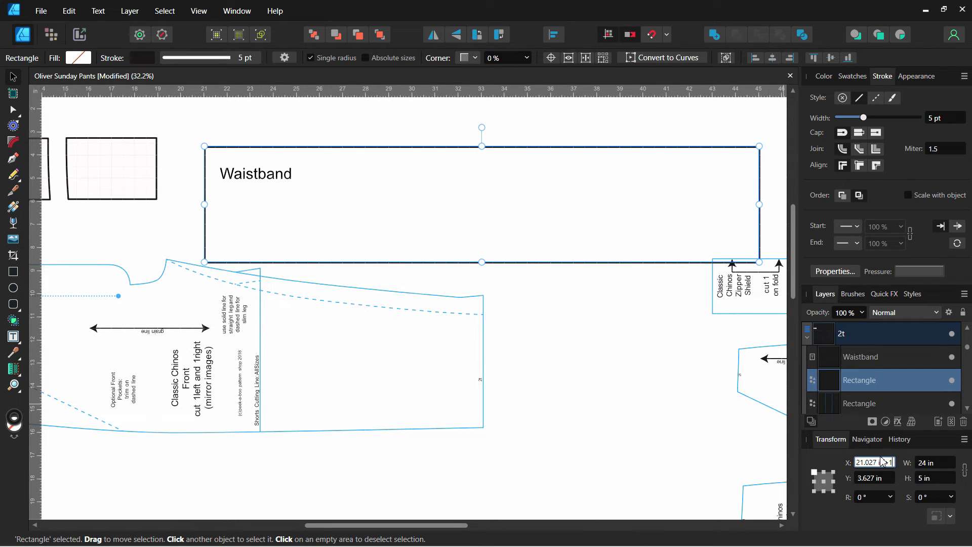
key("Return")
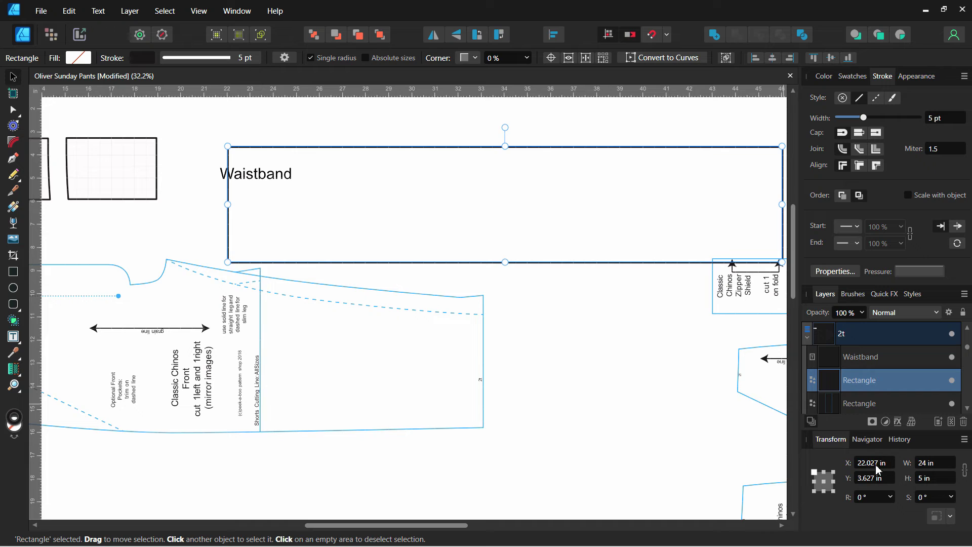
left_click(886, 462)
left_click(892, 462)
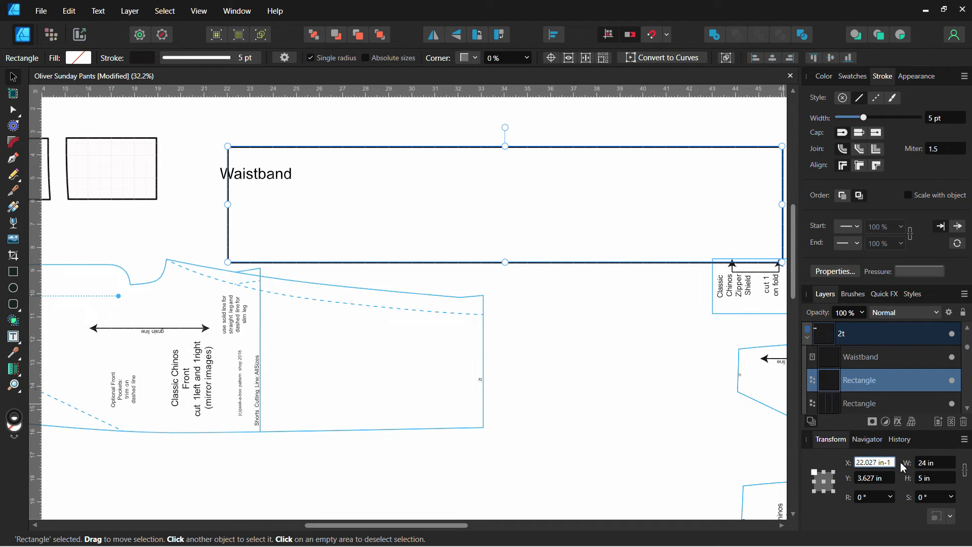
key("Return")
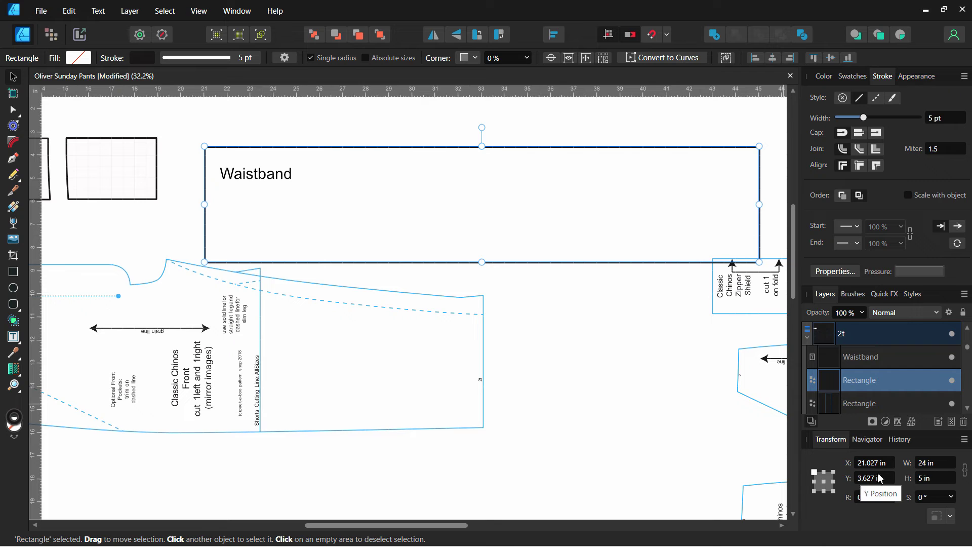
left_click(924, 464)
left_click(546, 146)
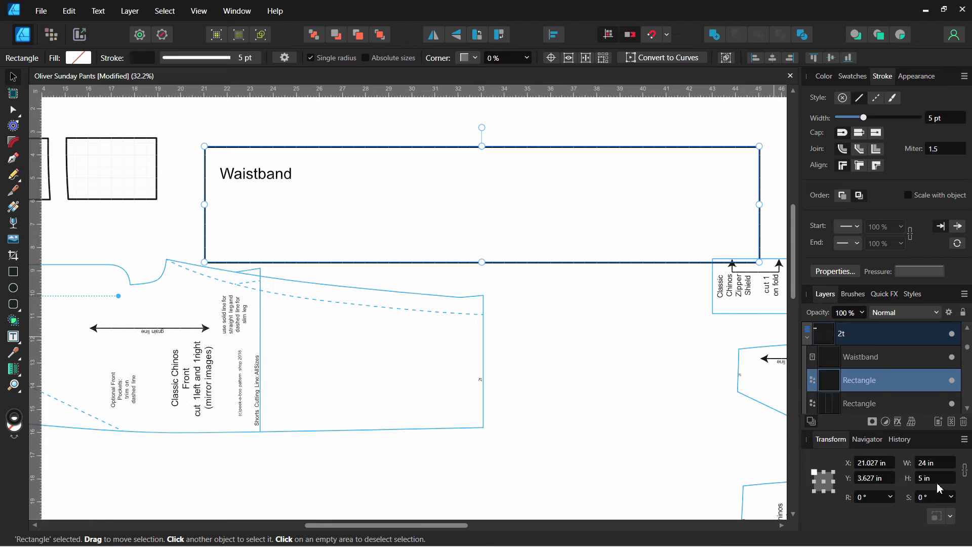
left_click(518, 144)
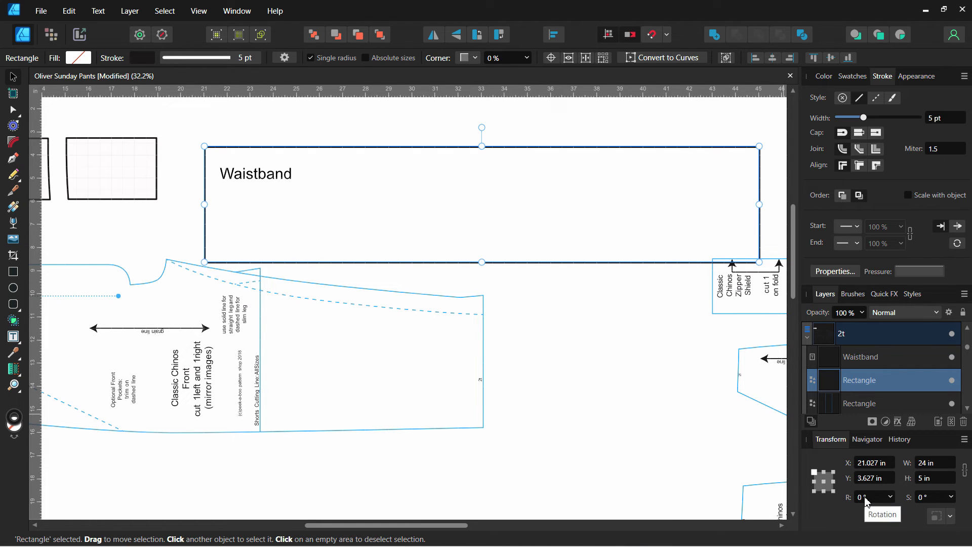
mouse_move(482, 128)
left_mouse_down()
mouse_move(506, 144)
mouse_move(473, 139)
mouse_move(500, 135)
left_mouse_up()
double_click(499, 134)
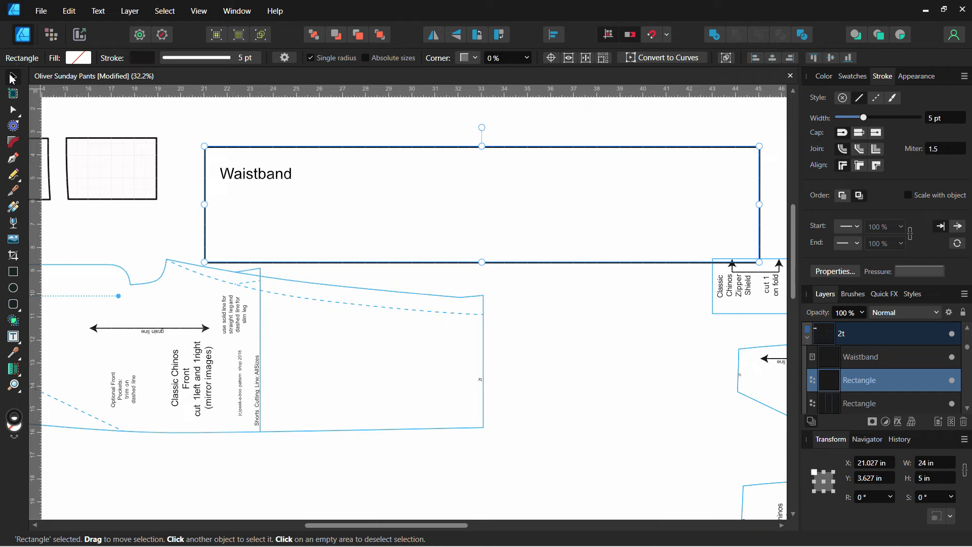
left_click(550, 58)
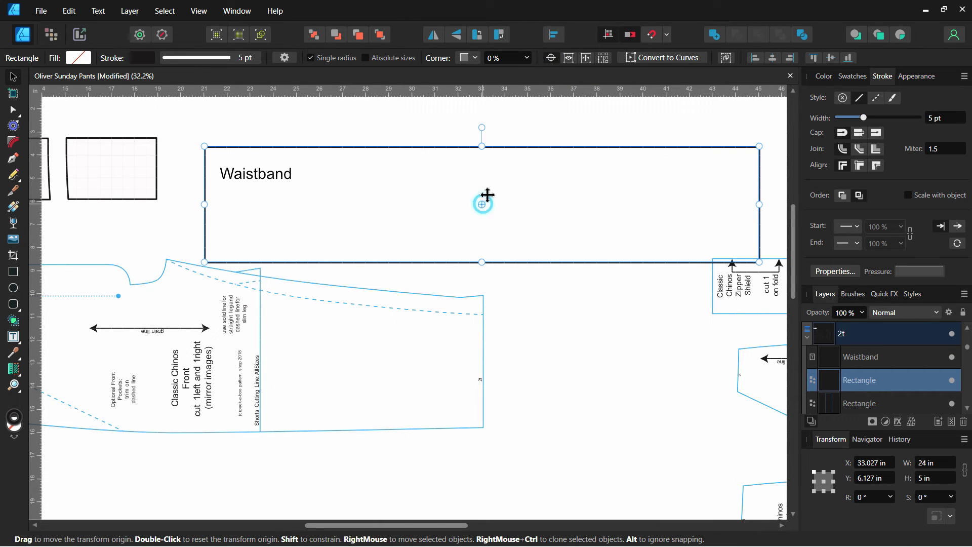
left_click_drag(485, 198, 210, 146)
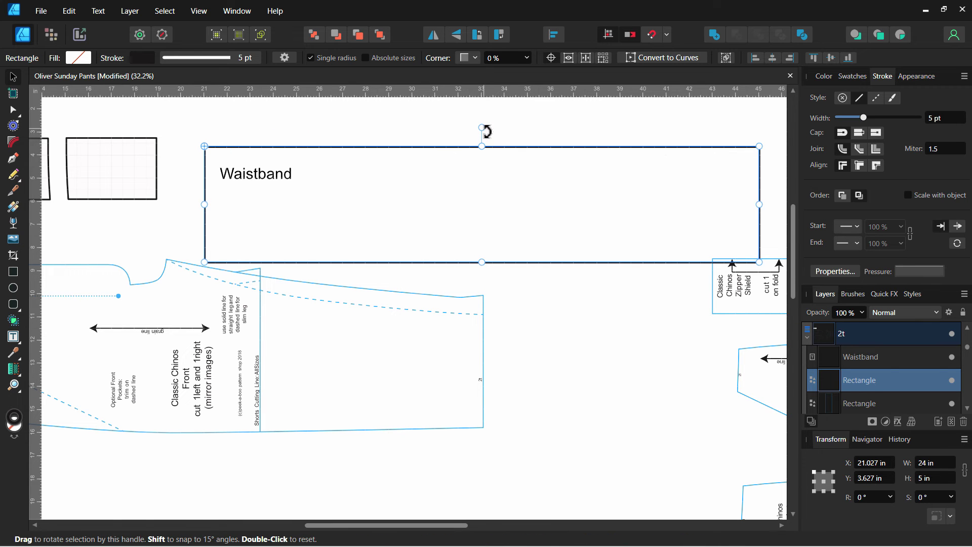
mouse_move(485, 132)
left_mouse_down()
mouse_move(465, 214)
mouse_move(387, 266)
mouse_move(427, 265)
mouse_move(475, 167)
mouse_move(444, 244)
mouse_move(486, 133)
left_mouse_up()
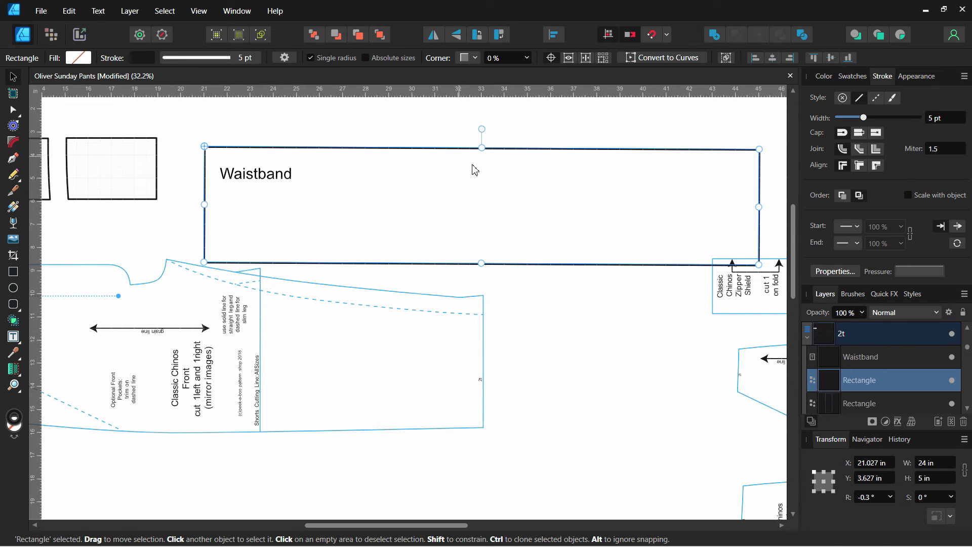
left_click(871, 497)
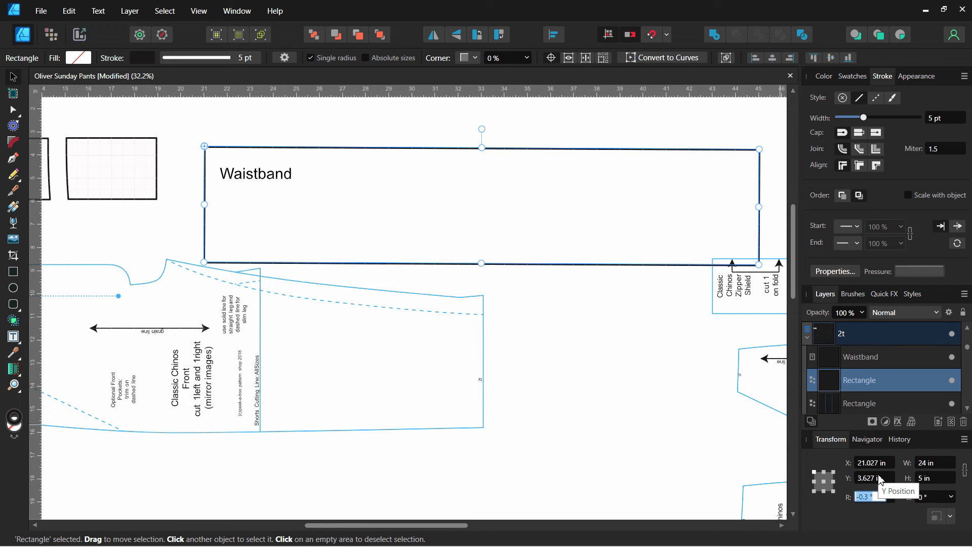
type("45")
key("Return")
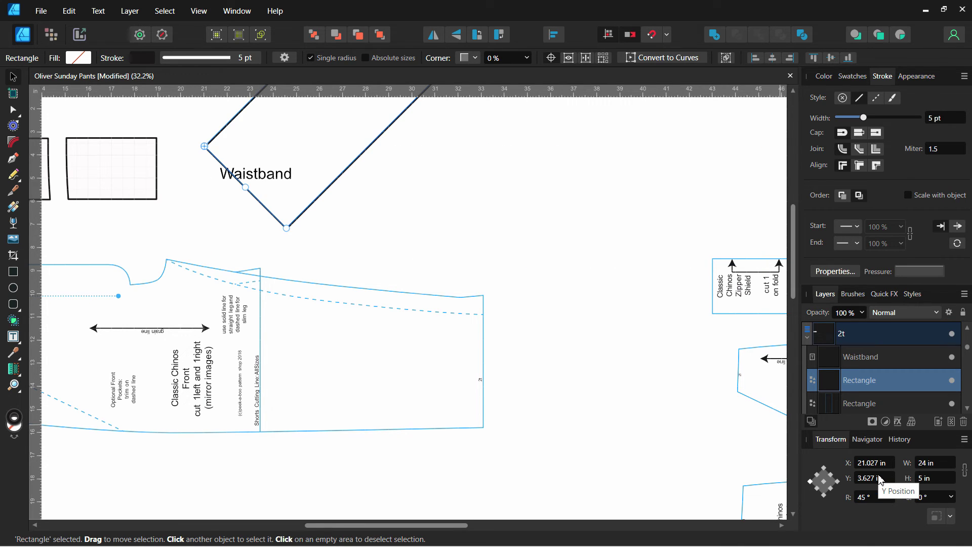
scroll(636, 368, "up", 3)
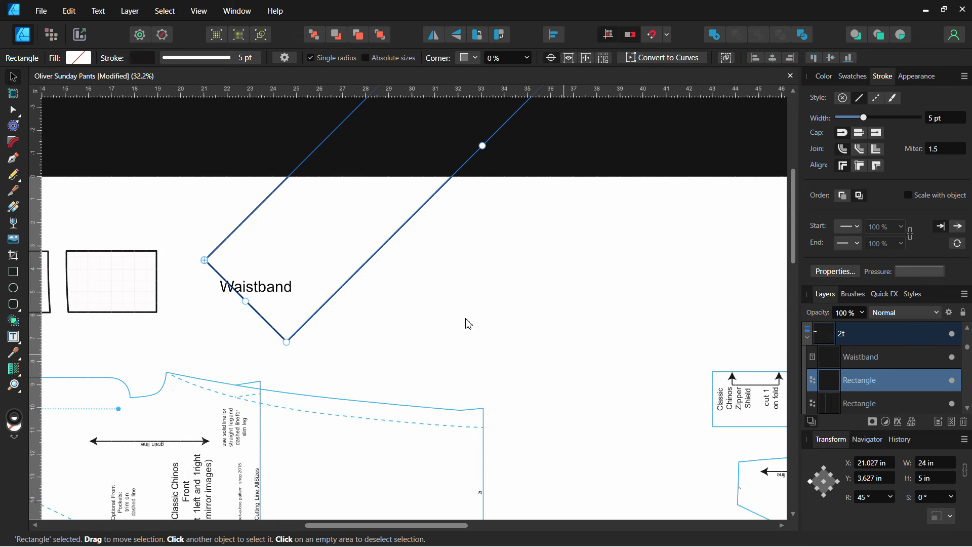
left_click_drag(385, 265, 353, 404)
key("ctrl+z")
key("ctrl+z")
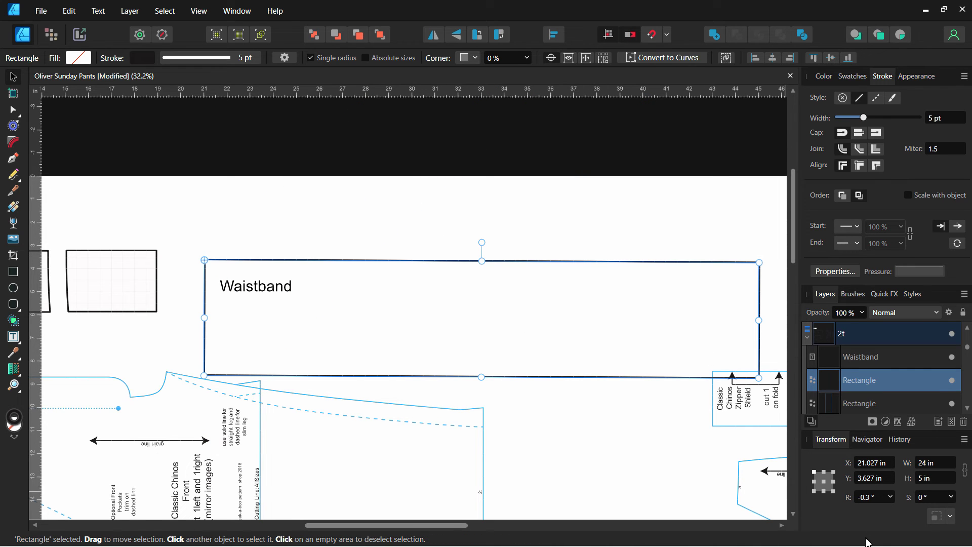
left_click(865, 498)
type("0")
key("Return")
left_click(523, 222)
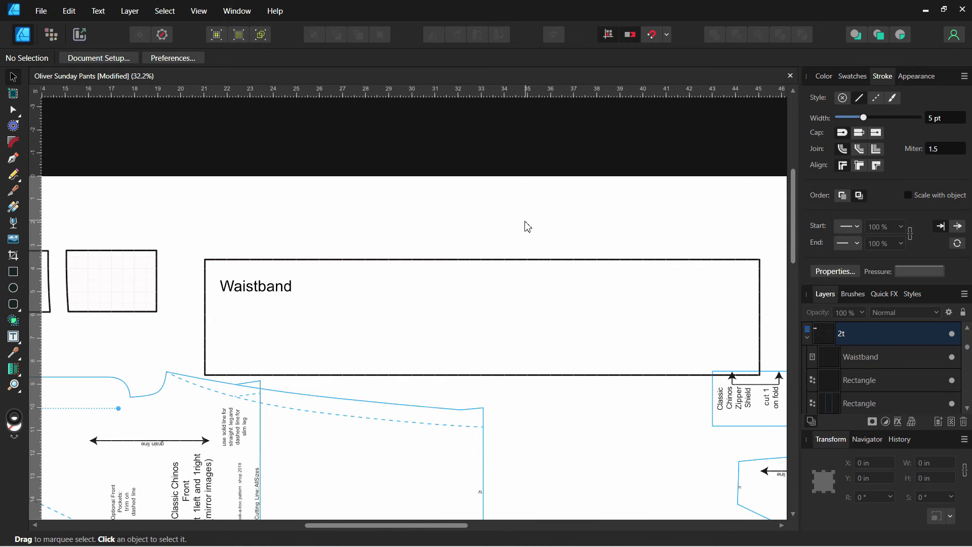
left_click(453, 374)
scroll(467, 349, "down", 3)
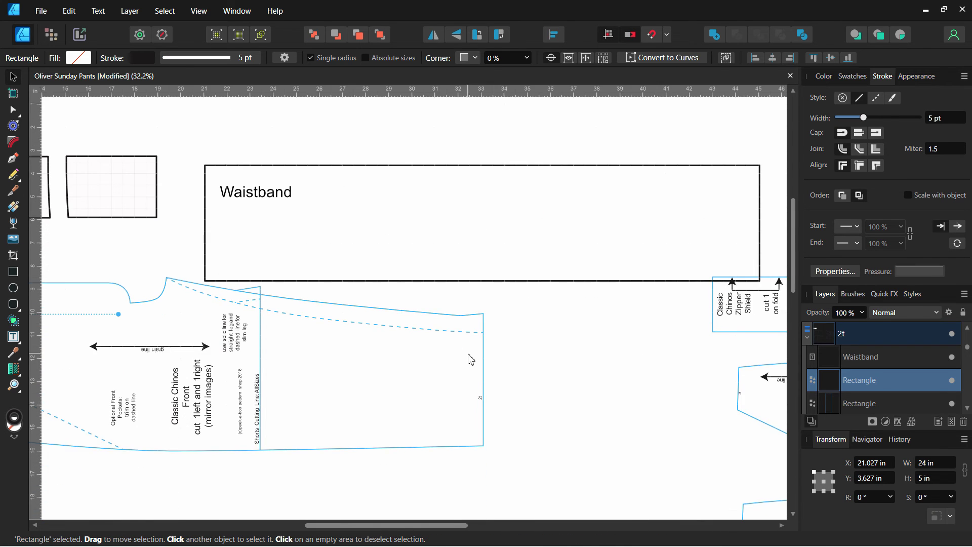
scroll(470, 319, "down", 1)
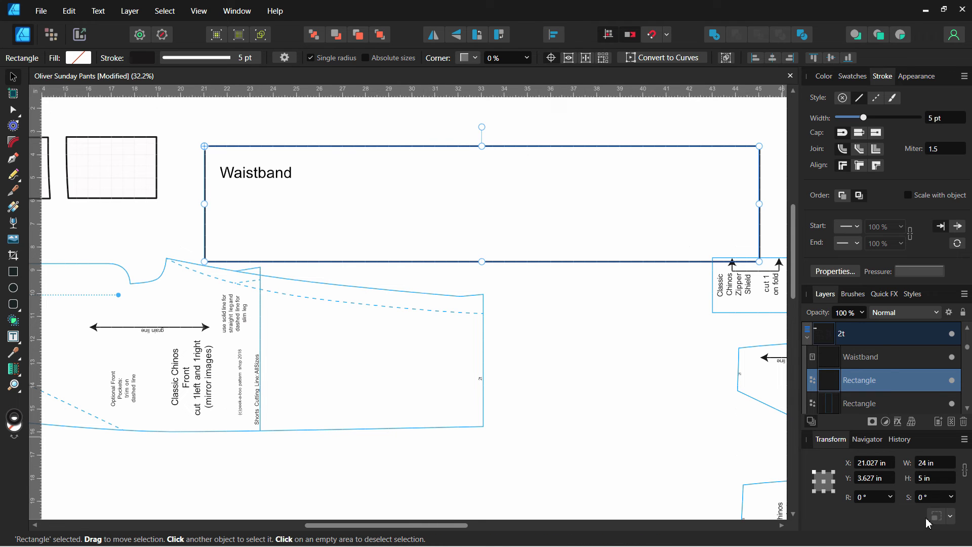
Pan to the front pattern piece and save that view as view point 'Calibrate'
left_click(868, 440)
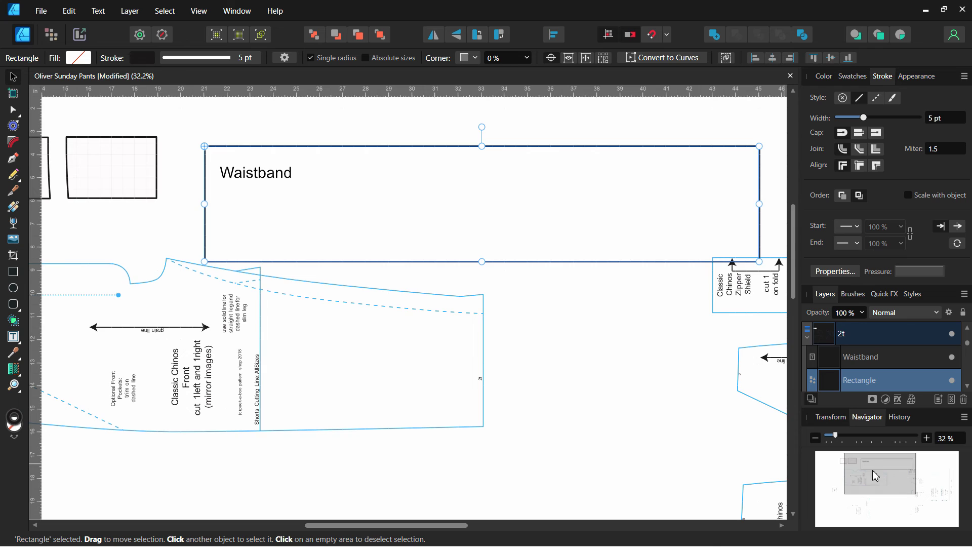
left_click_drag(885, 468, 862, 479)
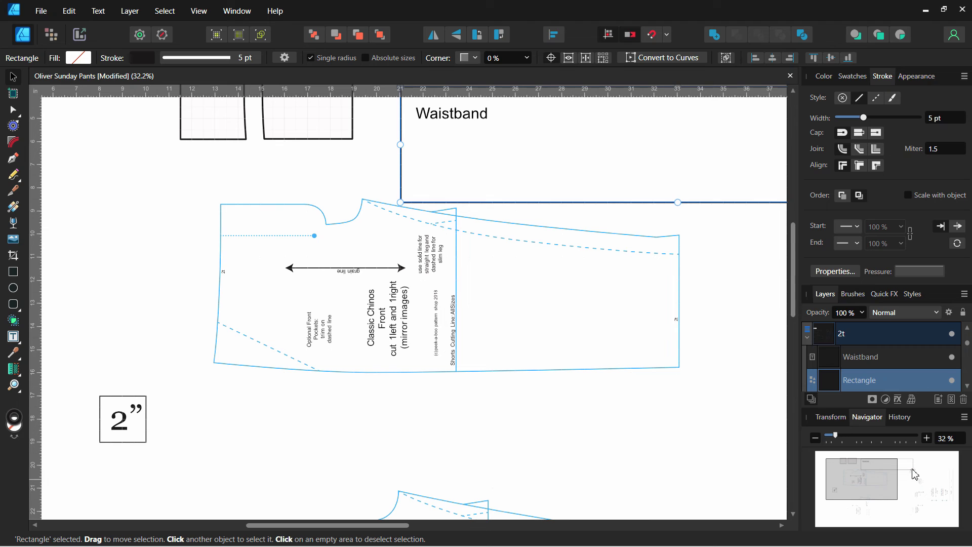
left_click(944, 443)
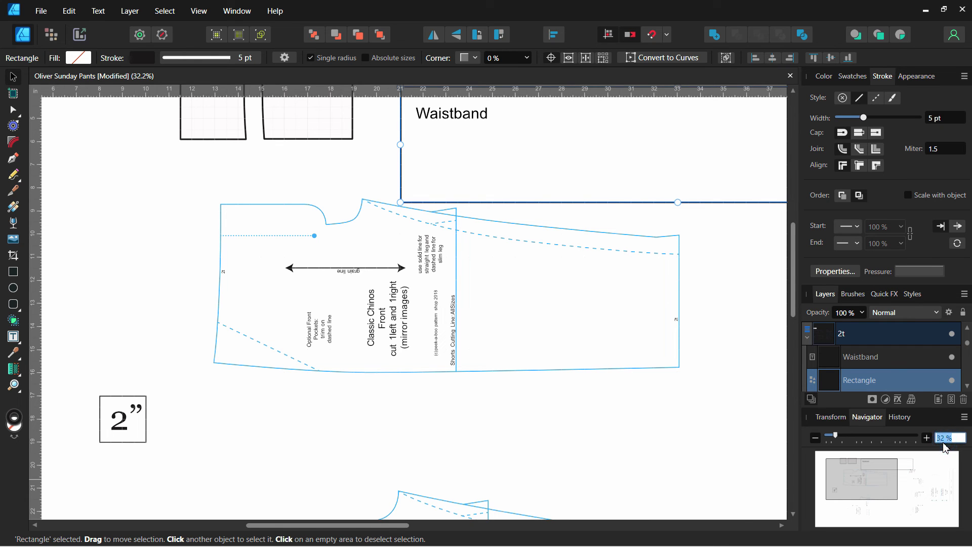
left_click(963, 418)
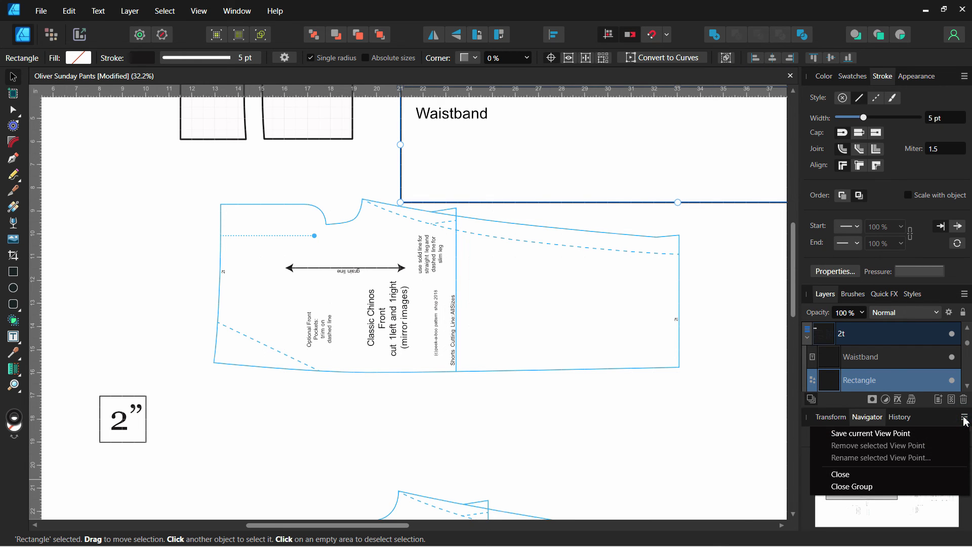
left_click(906, 434)
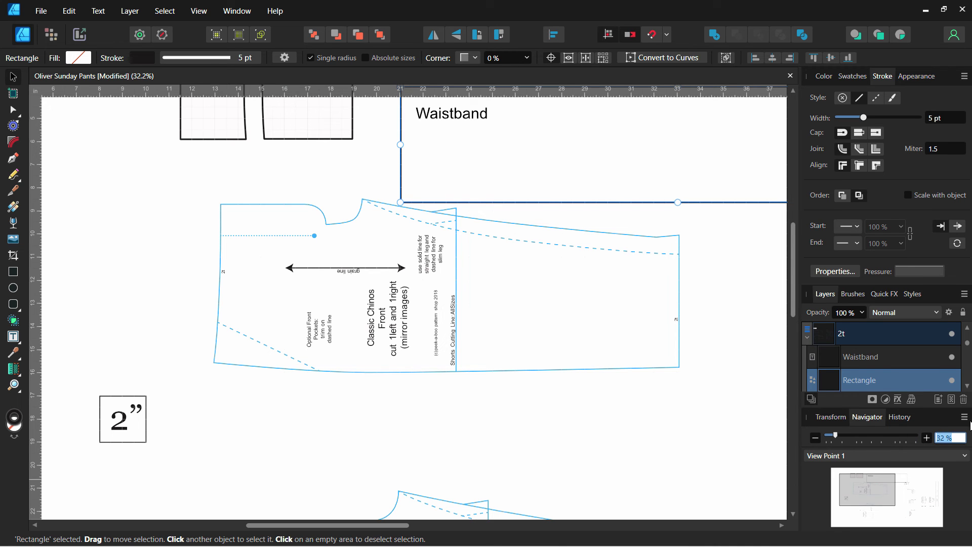
left_click(963, 417)
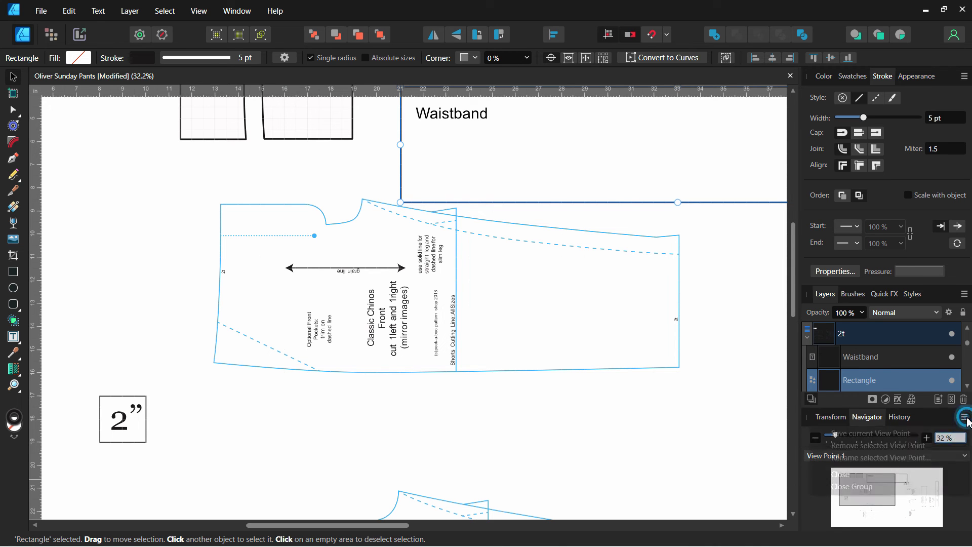
left_click(916, 457)
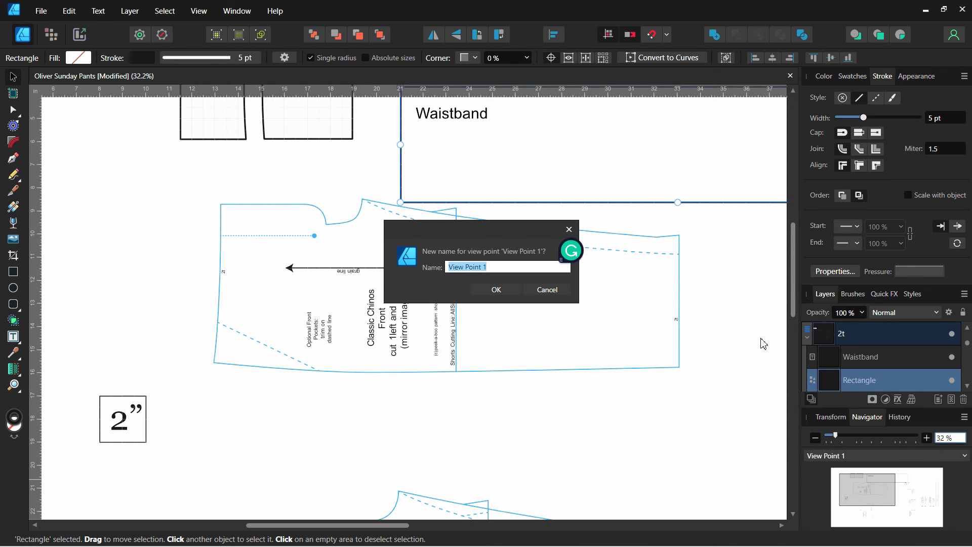
type("Calibrate")
left_click(496, 289)
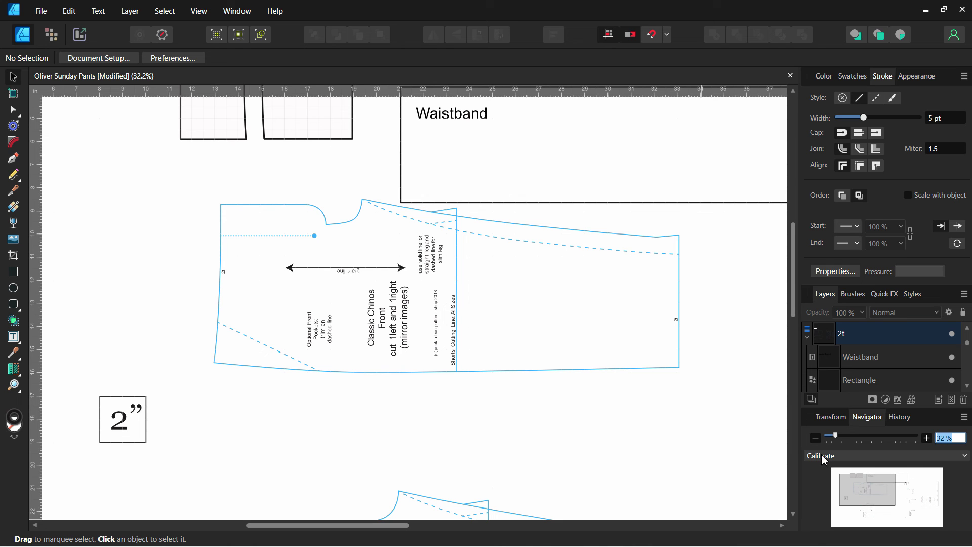
Zoom the canvas, then jump back to the Calibrate view point
left_click(139, 191)
scroll(272, 225, "down", 3)
scroll(273, 231, "up", 5)
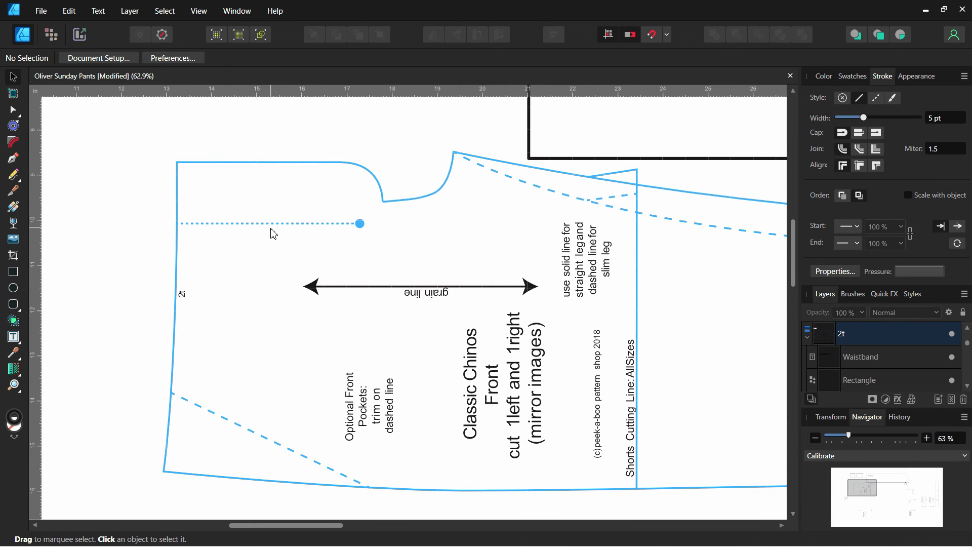
scroll(269, 231, "up", 1)
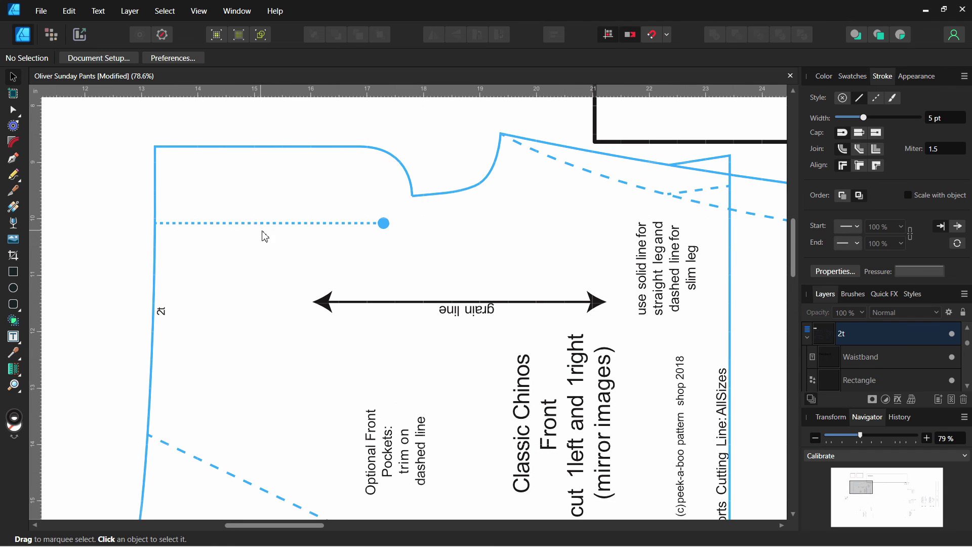
left_click(868, 457)
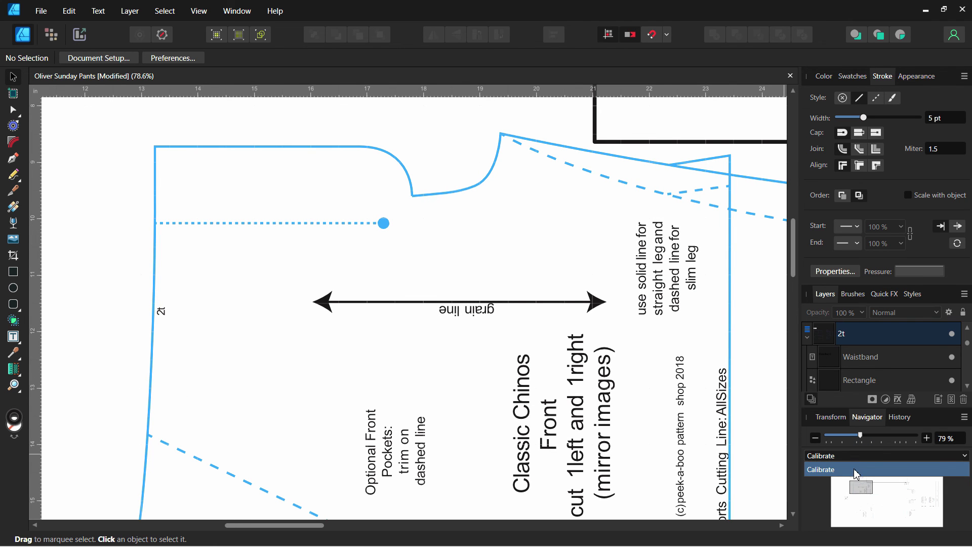
left_click(857, 473)
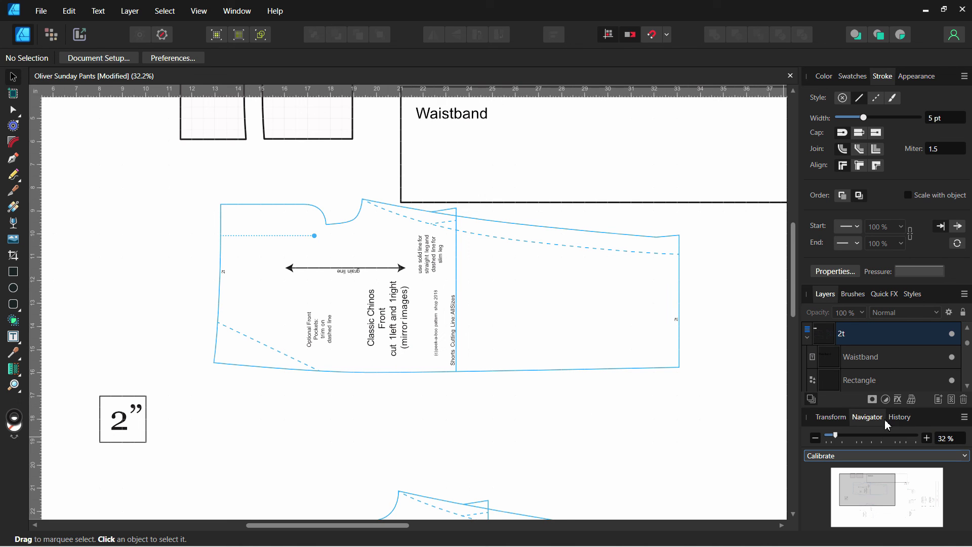
Step back through History to Set Visibility and Transform, then return to the latest state
left_click(900, 416)
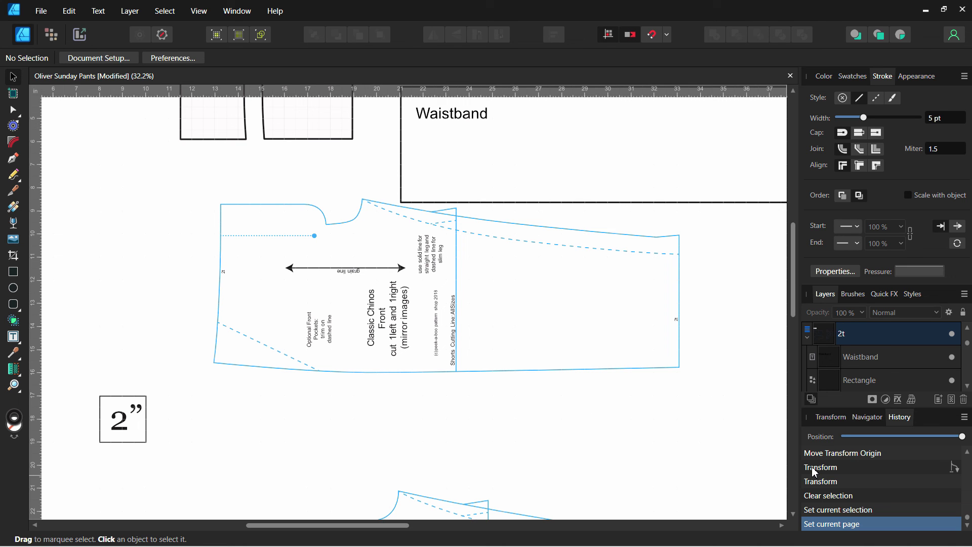
scroll(875, 480, "up", 5)
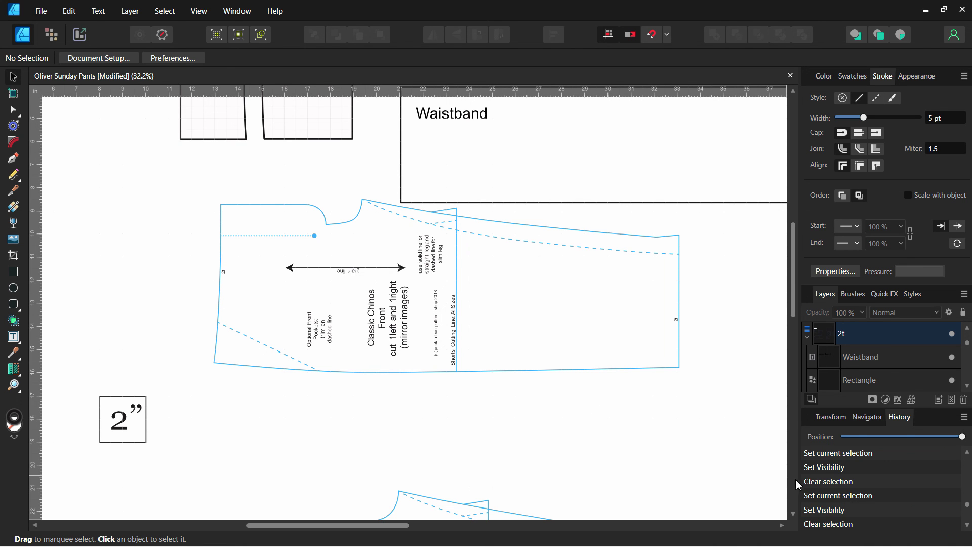
left_click(816, 471)
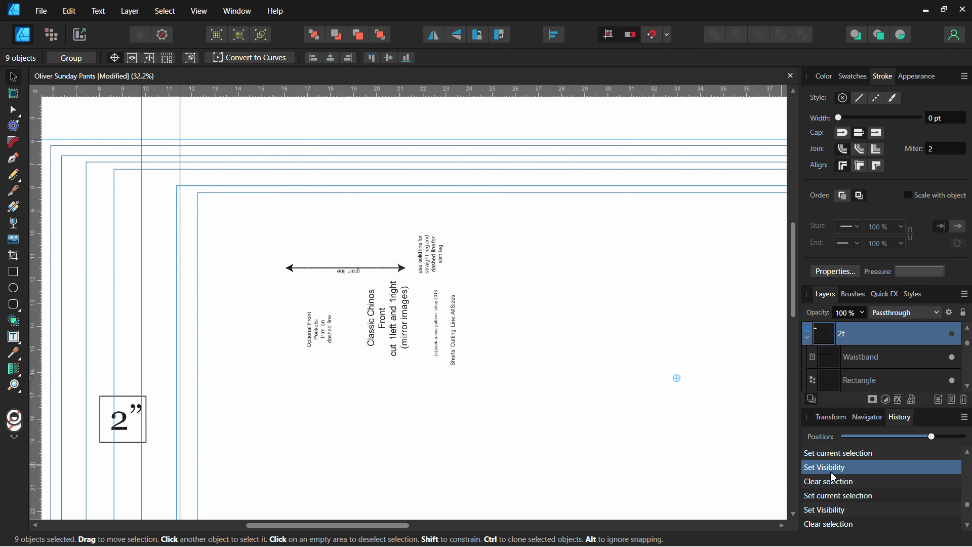
scroll(833, 478, "down", 3)
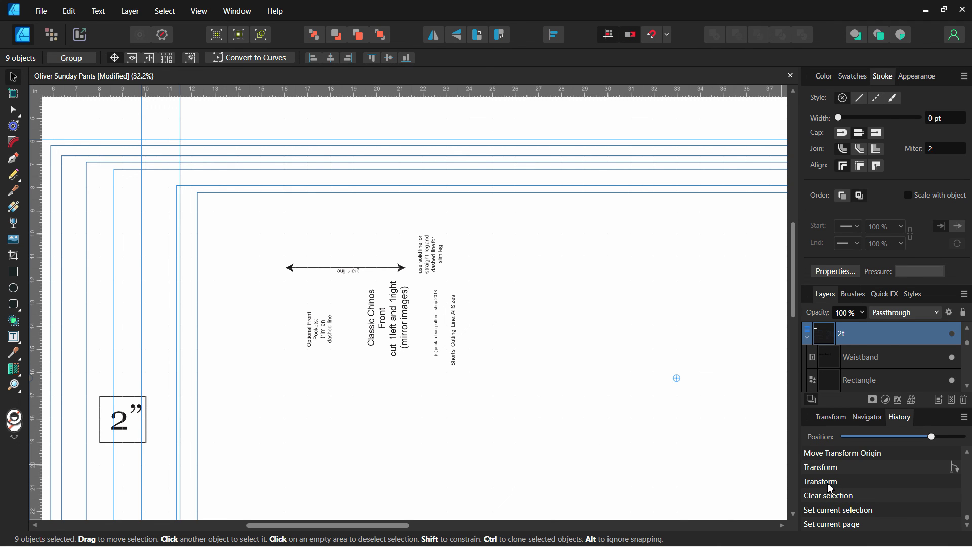
left_click(829, 484)
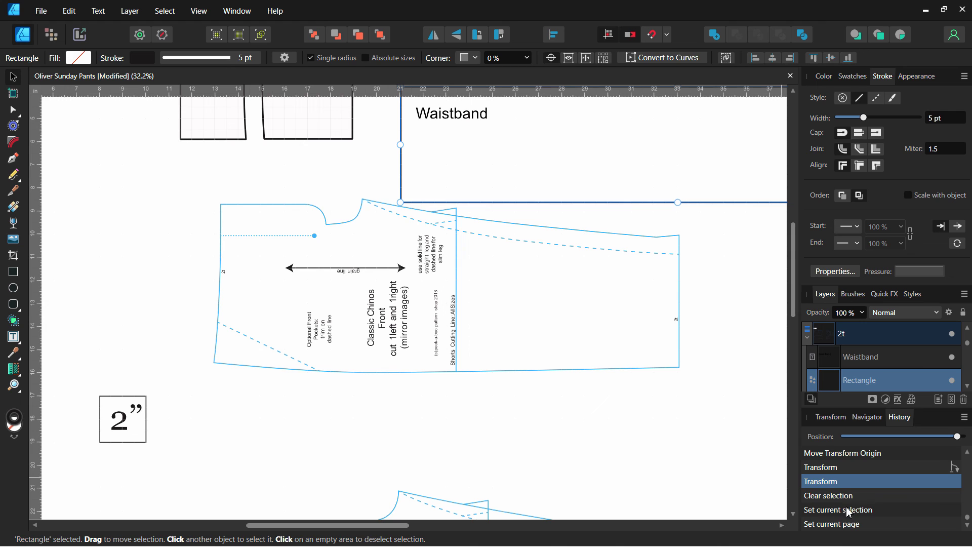
left_click(841, 526)
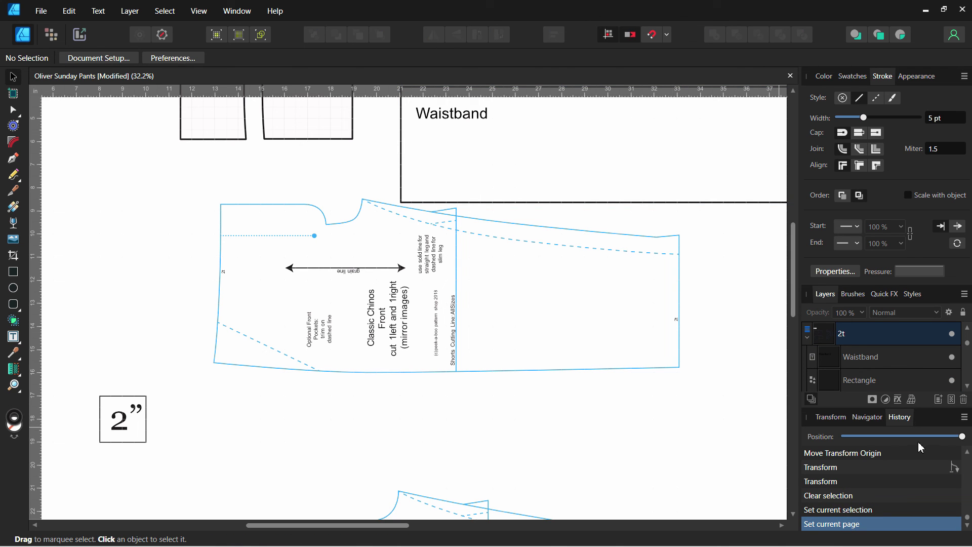